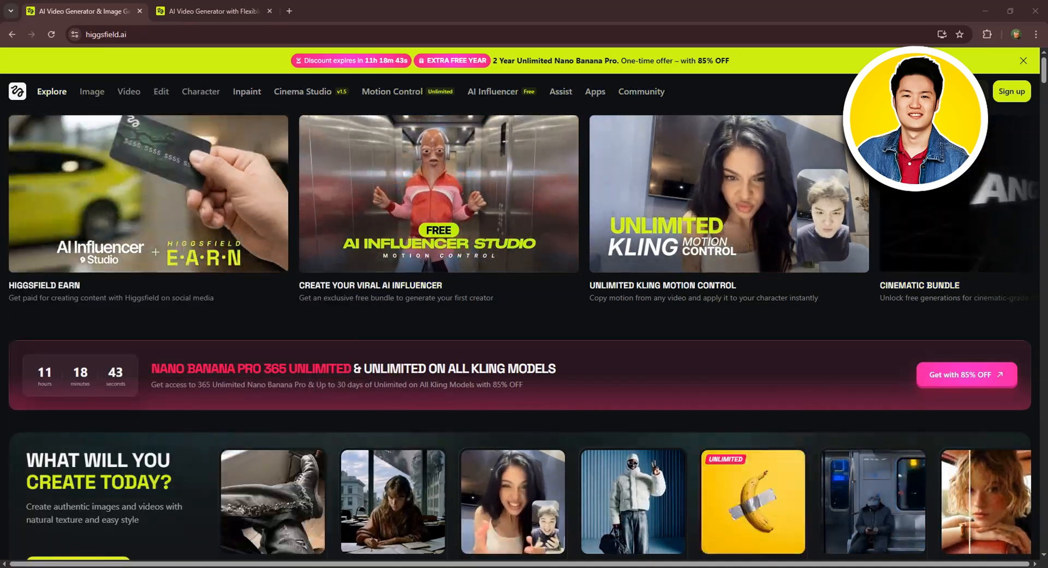
# Step: Review the Higgsfield subscription plans on the pricing page and switch the billing view from monthly to annual
pyautogui.click(195, 10)
pyautogui.scroll(-5, 685, 228)
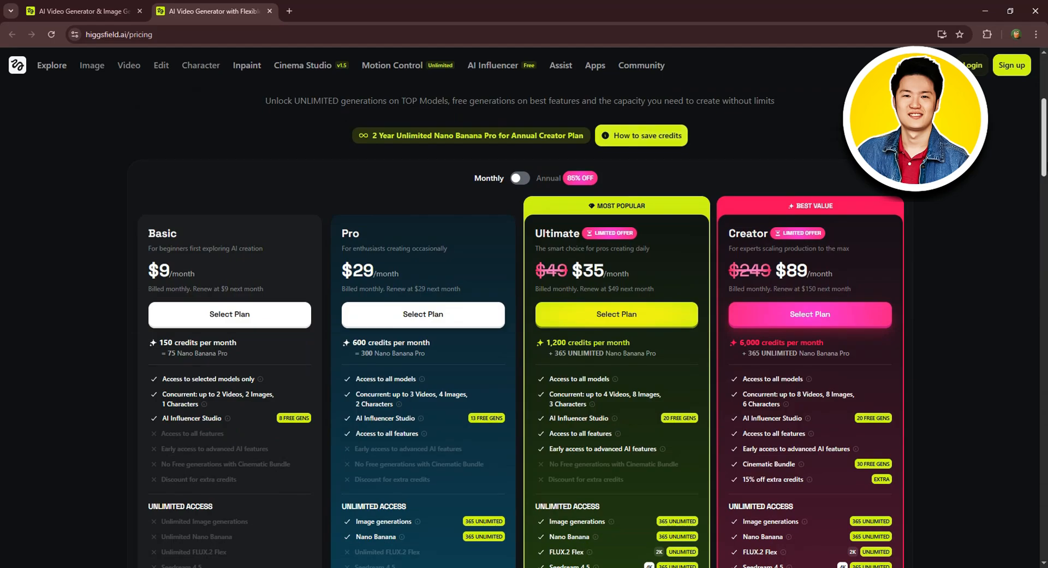
pyautogui.scroll(-1, 1001, 186)
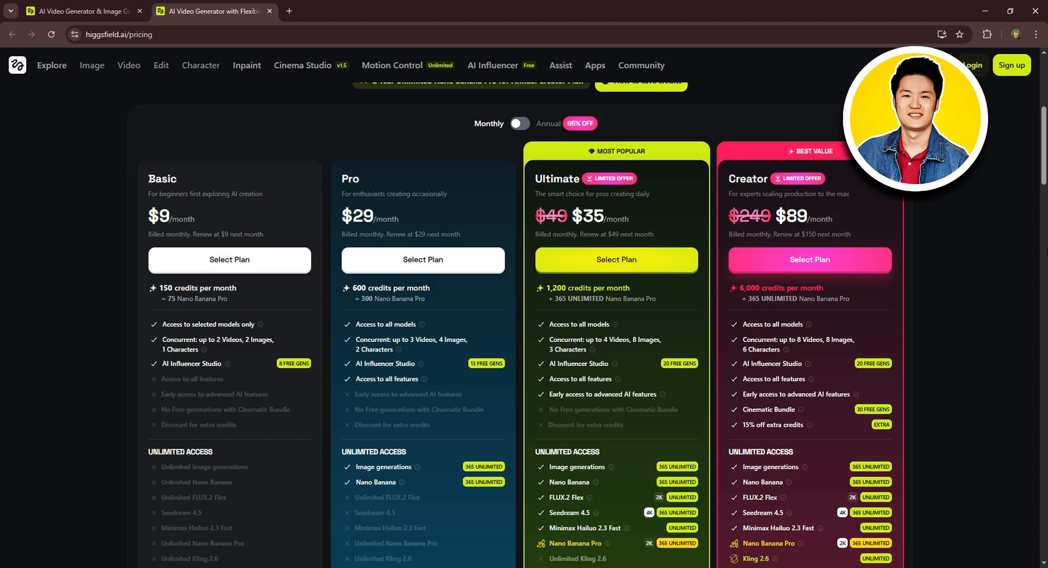
pyautogui.scroll(1, 519, 183)
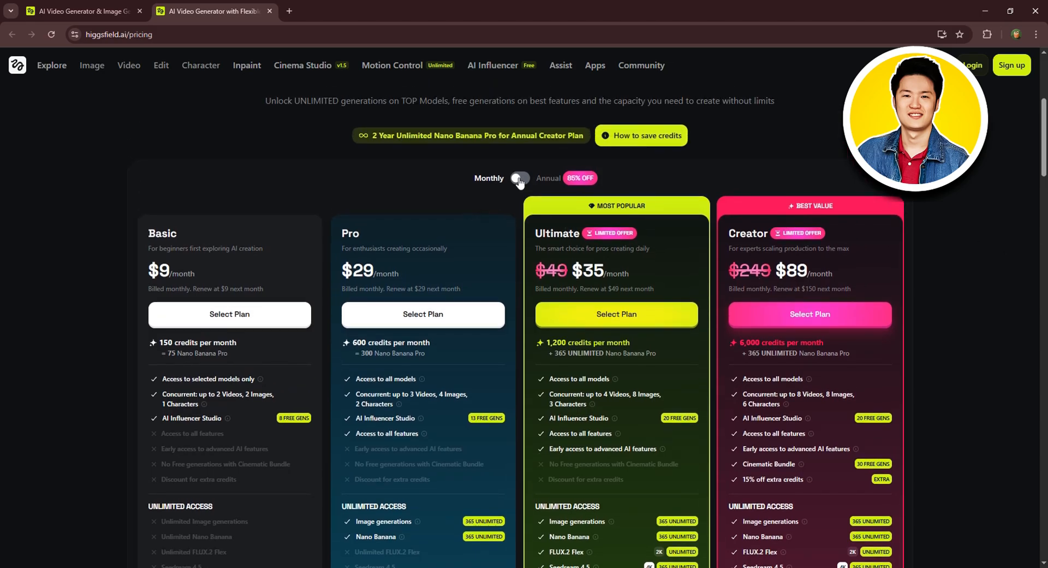
pyautogui.click(519, 179)
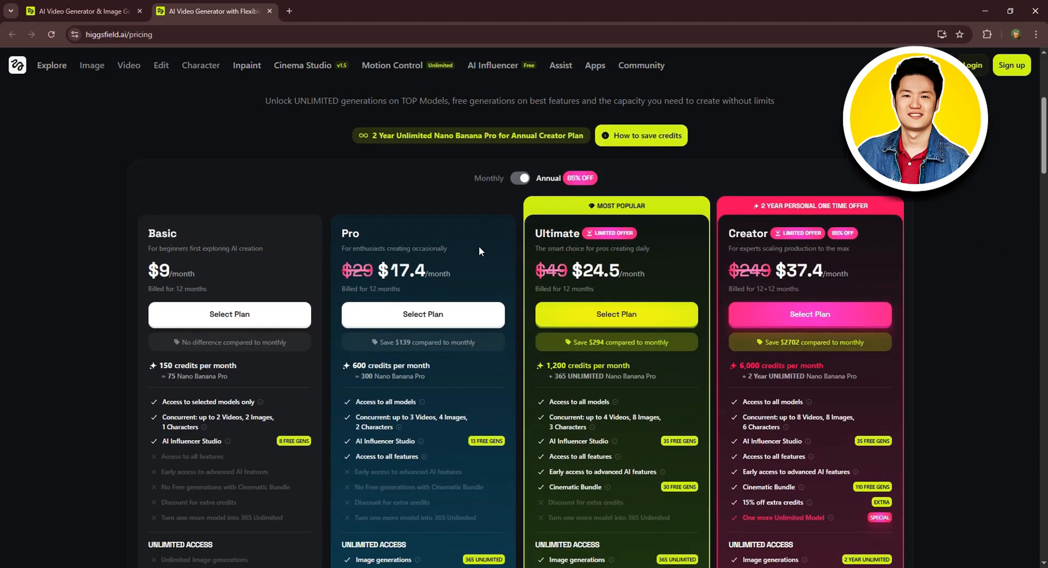
pyautogui.scroll(5, 520, 306)
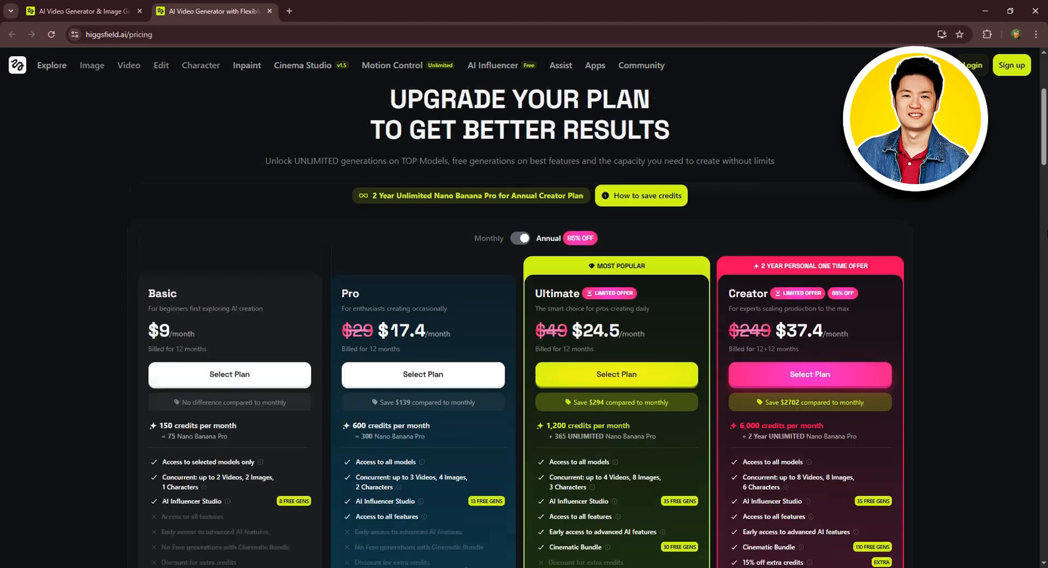
# Step: Sign in to Higgsfield with a Google account and dismiss the daily credits notification
pyautogui.click(29, 6)
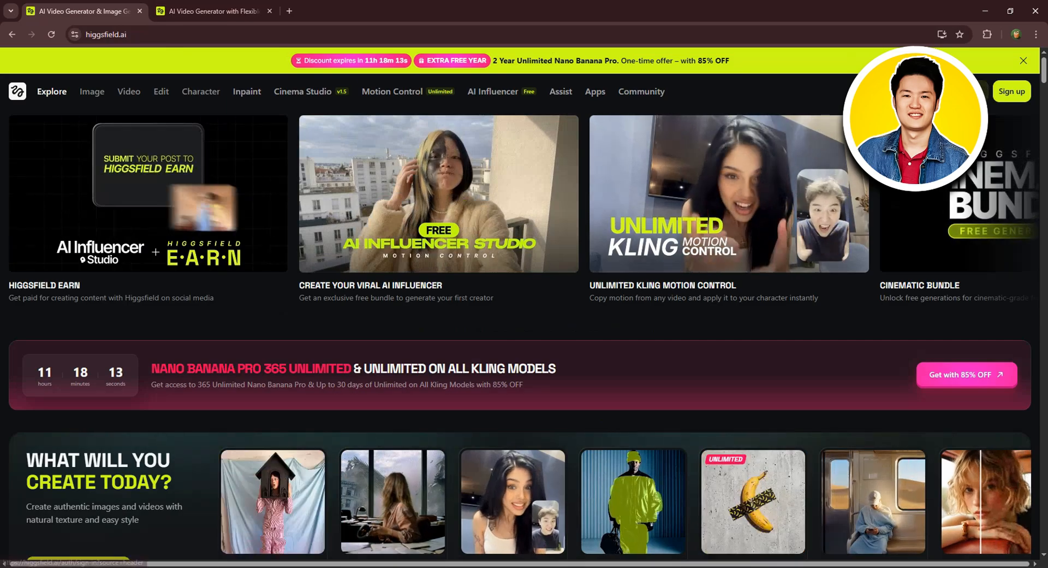
pyautogui.click(971, 91)
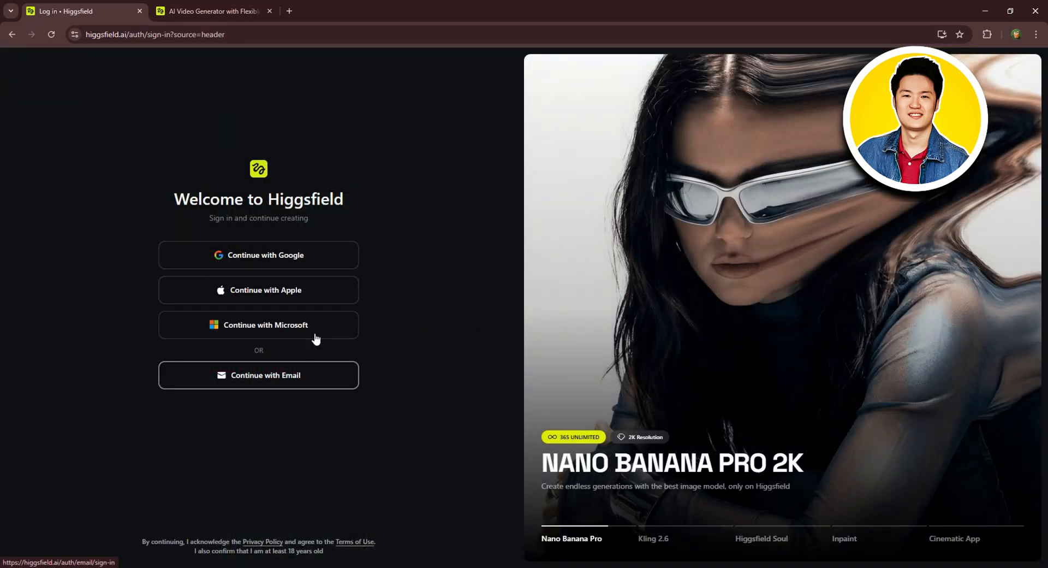
pyautogui.click(261, 254)
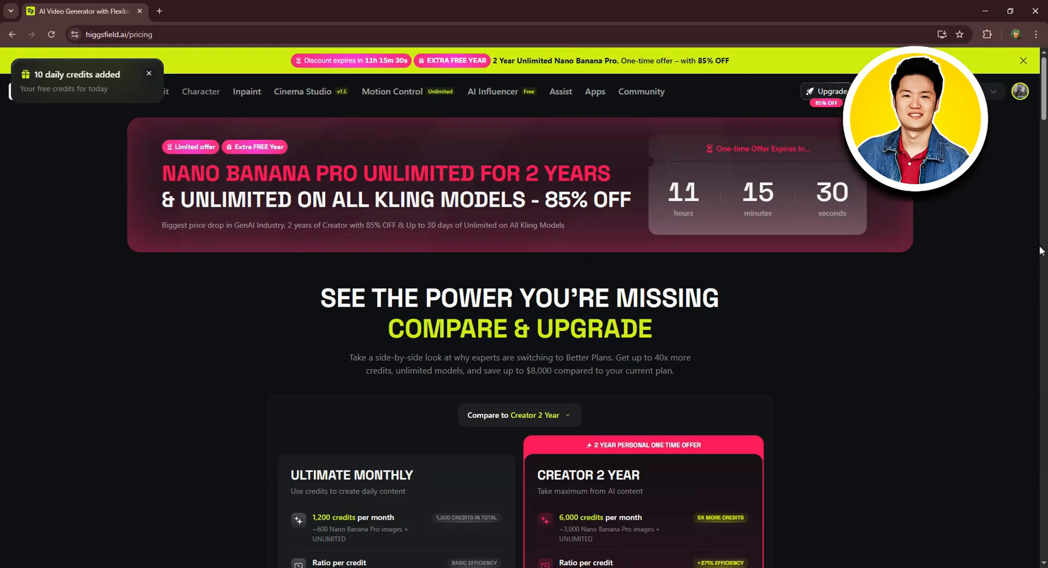
pyautogui.click(150, 73)
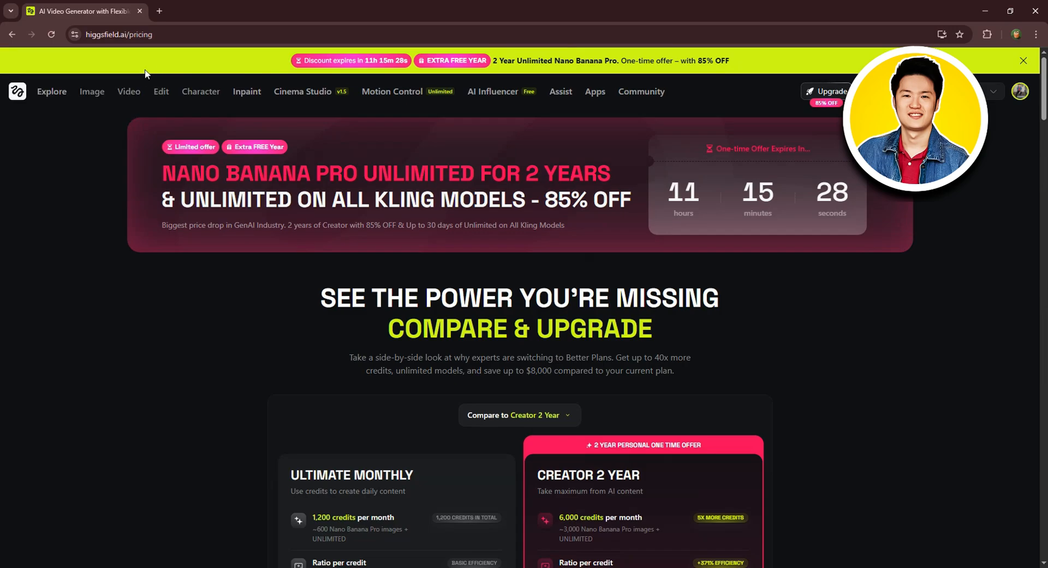
# Step: Open the AI Influencer Studio from the Explore page's viral AI influencer feature and look through the preset influencers
pyautogui.click(47, 90)
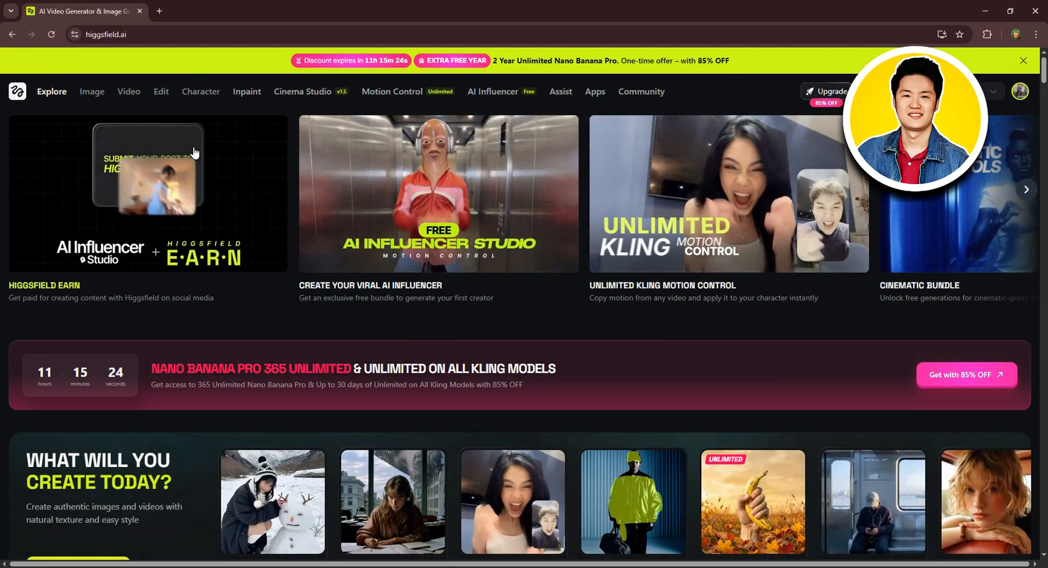
pyautogui.click(1025, 189)
pyautogui.click(13, 189)
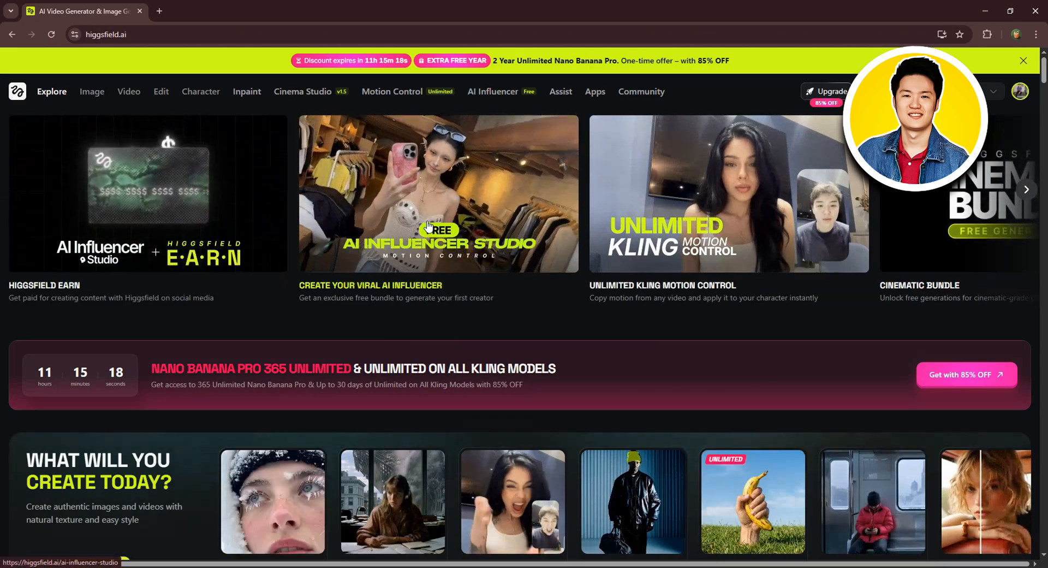
pyautogui.click(427, 220)
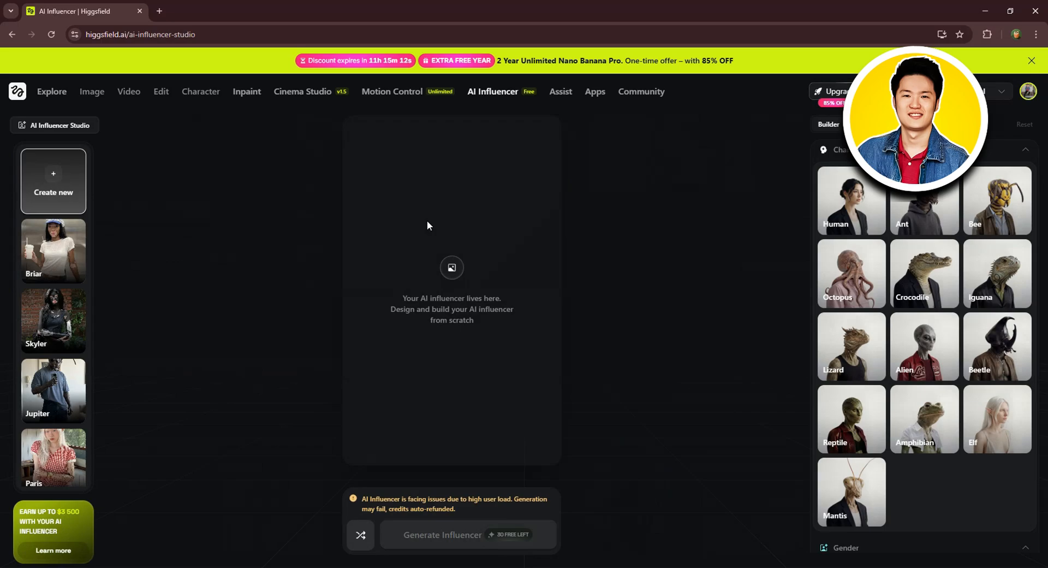
pyautogui.scroll(-5, 55, 235)
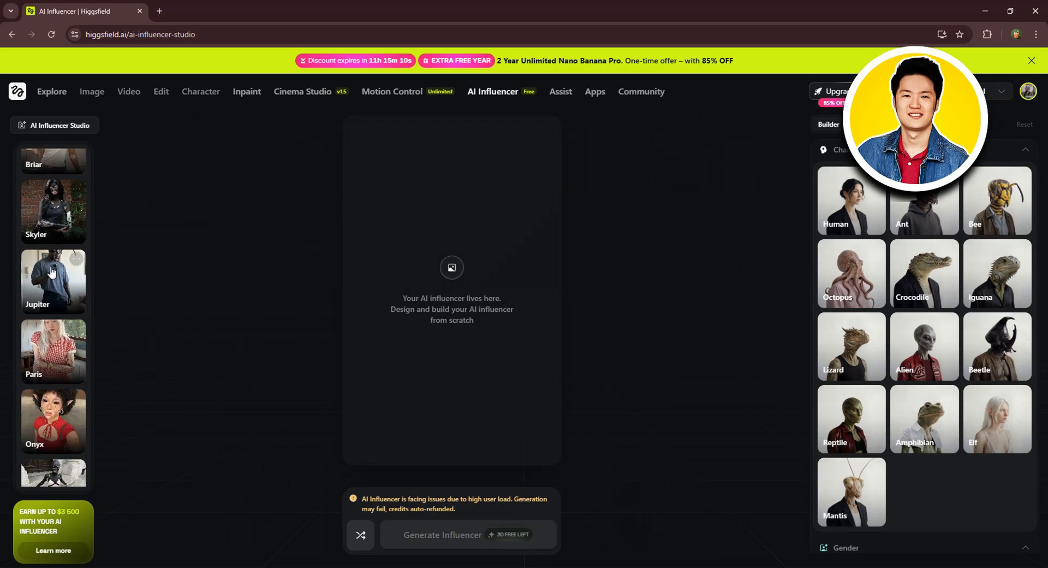
pyautogui.scroll(5, 57, 382)
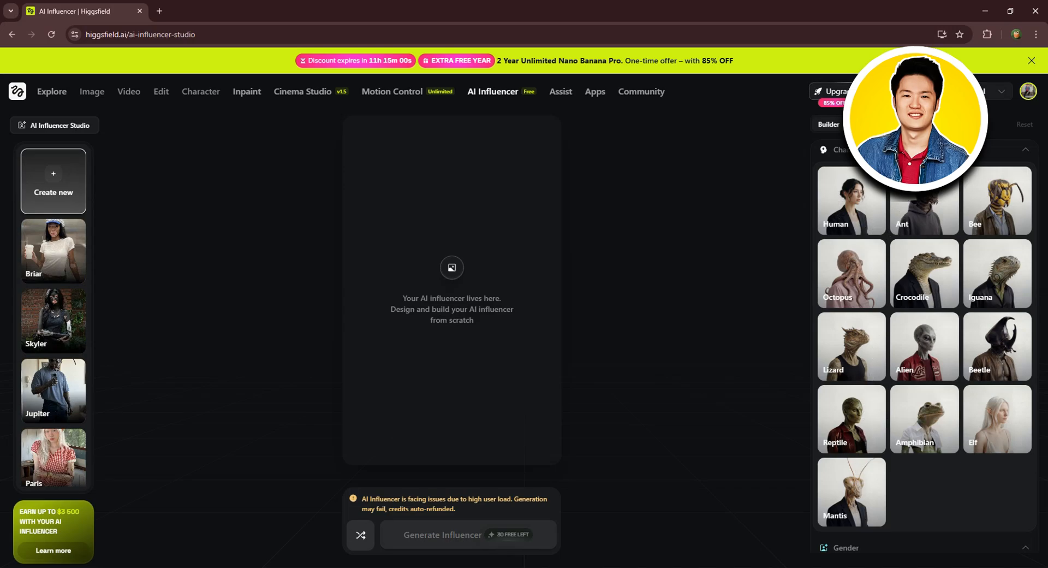
# Step: Set the influencer's character type to Human, gender to Female and ethnicity to European
pyautogui.click(856, 206)
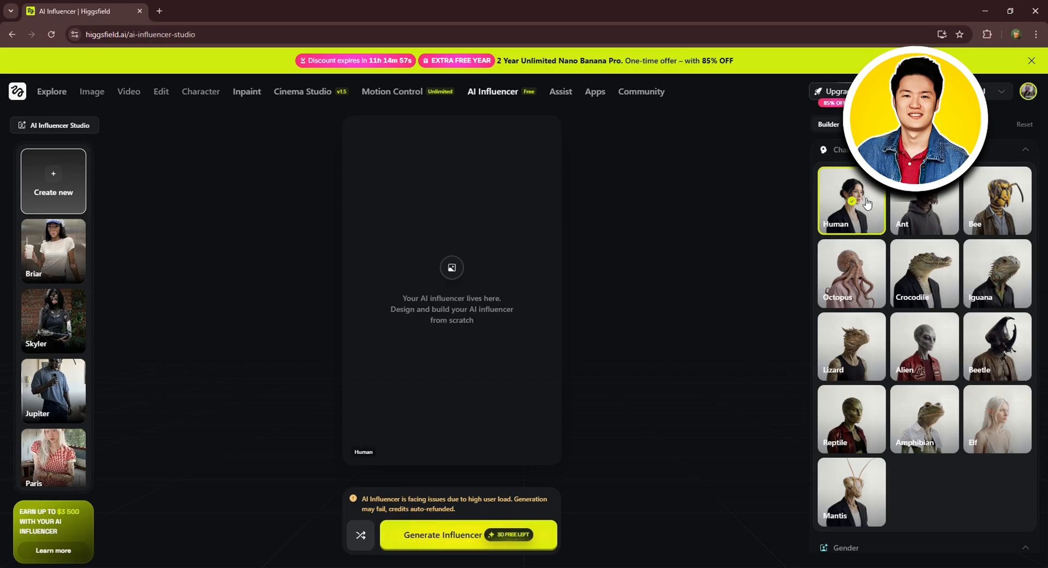
pyautogui.scroll(-5, 925, 217)
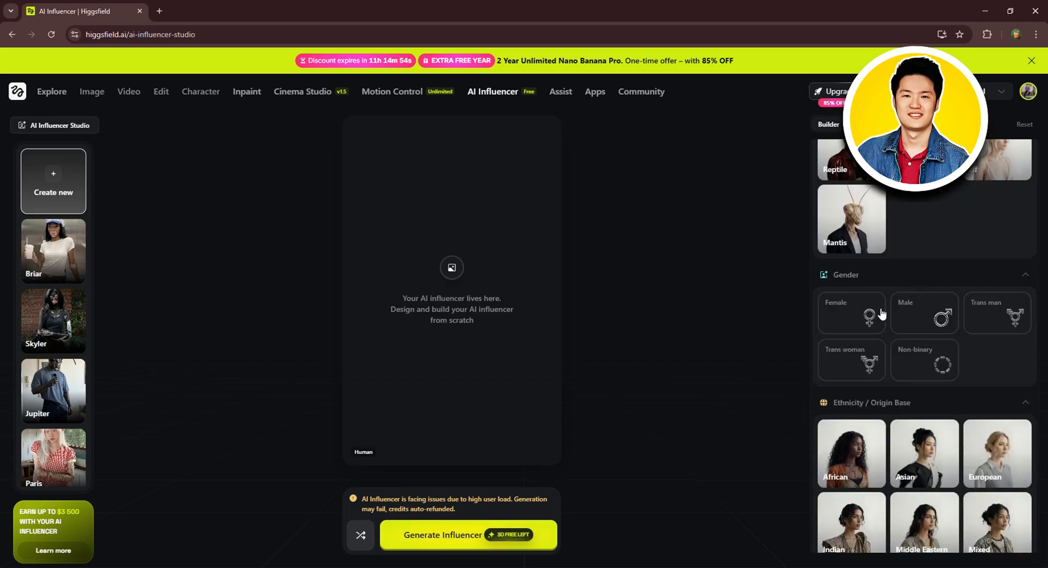
pyautogui.click(855, 325)
pyautogui.scroll(-3, 914, 277)
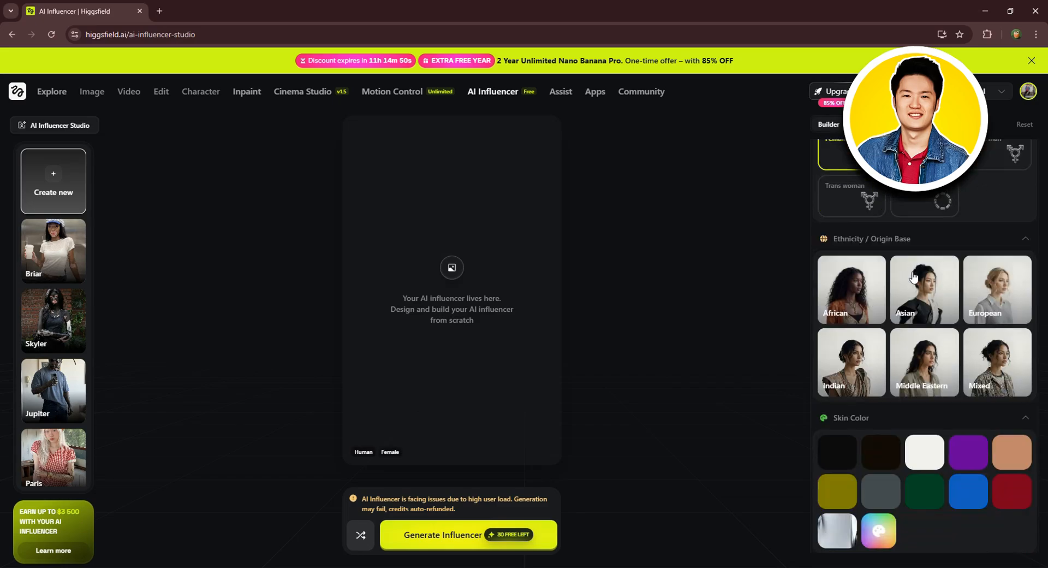
pyautogui.click(1007, 297)
# Step: Choose both White and Brown as the influencer's skin colors and Brown as the eye color
pyautogui.scroll(-2, 932, 317)
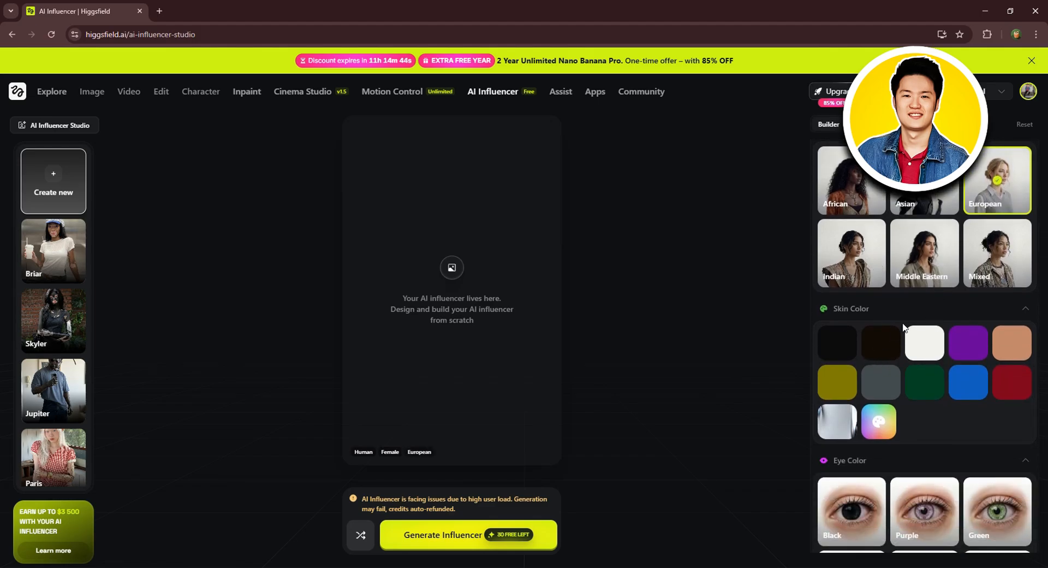
pyautogui.click(923, 347)
pyautogui.click(1011, 349)
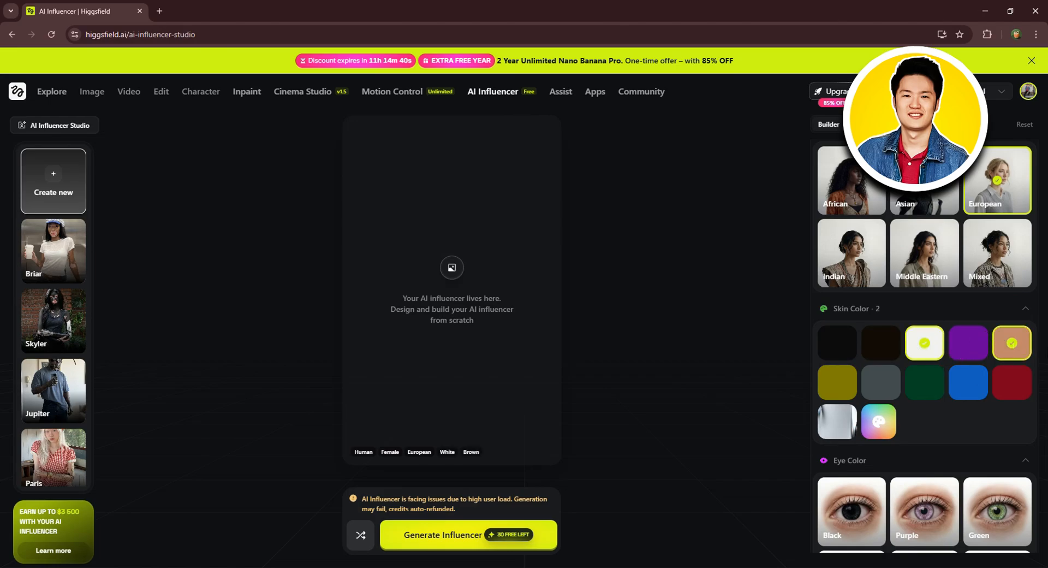
pyautogui.scroll(-5, 1027, 341)
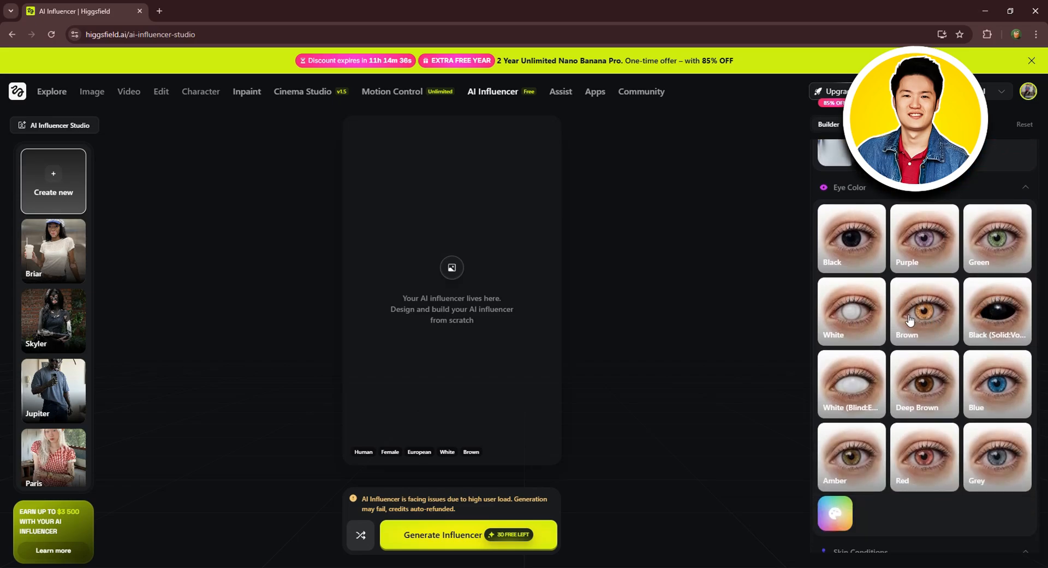
pyautogui.click(922, 323)
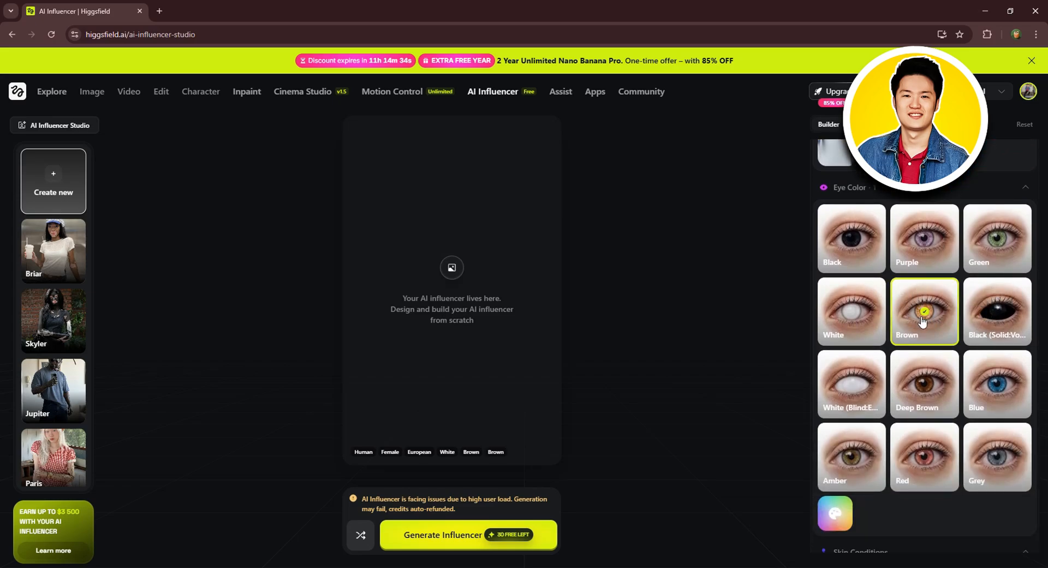
# Step: Add Freckles as the influencer's skin condition and set the age to Adult
pyautogui.scroll(-4, 917, 325)
pyautogui.scroll(-2, 911, 328)
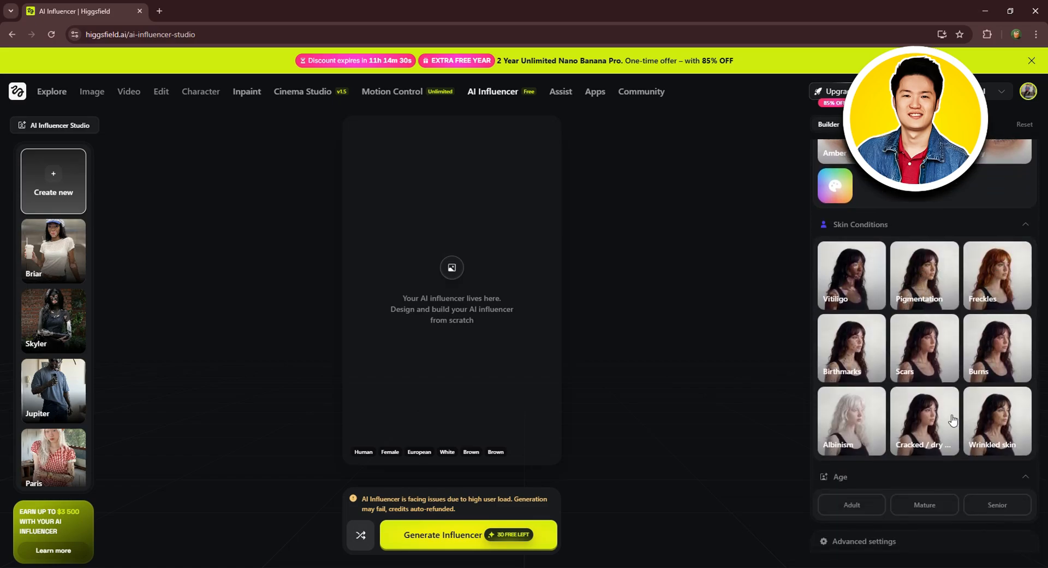
pyautogui.click(997, 275)
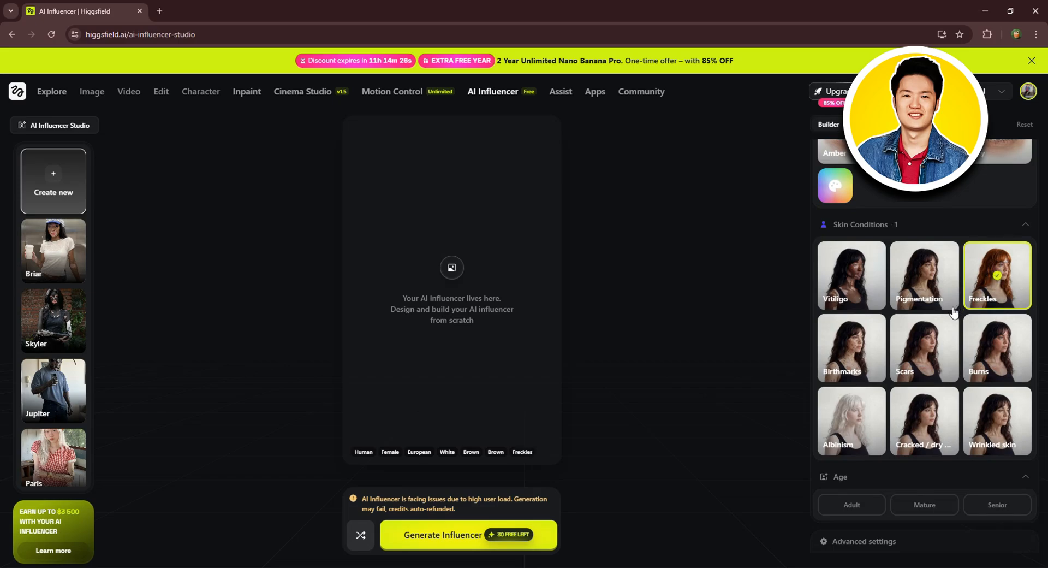
pyautogui.scroll(-3, 953, 311)
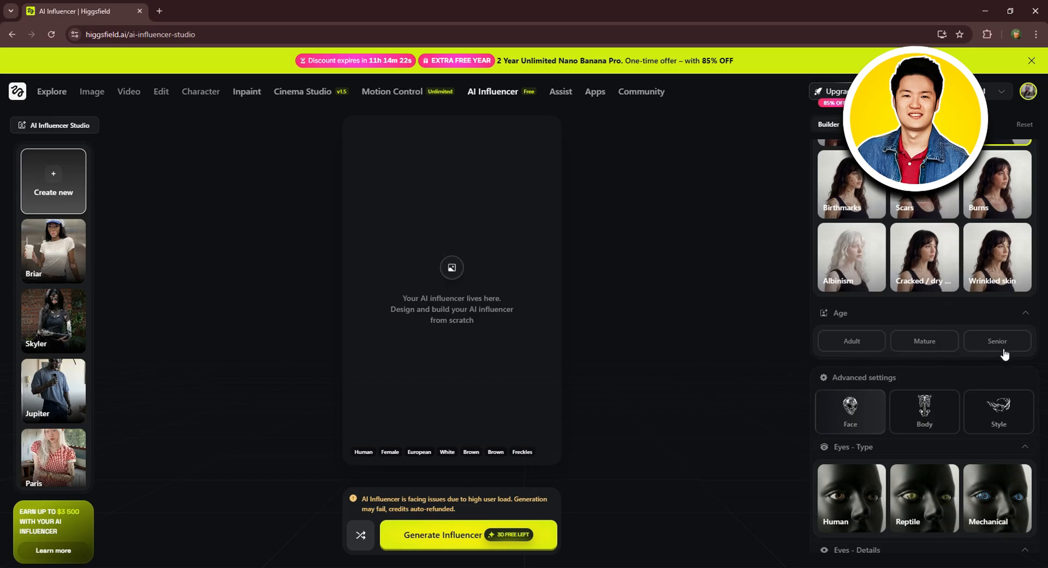
pyautogui.click(852, 341)
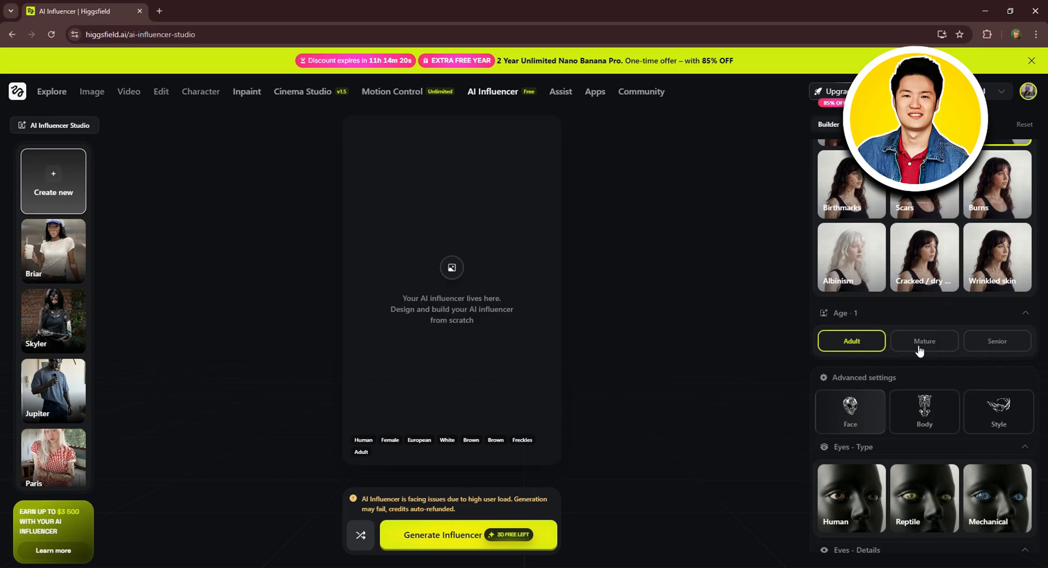
# Step: In the advanced face settings, set the eye type to Human and the eye details to Different eye colors
pyautogui.scroll(-1, 912, 355)
pyautogui.scroll(-1, 933, 363)
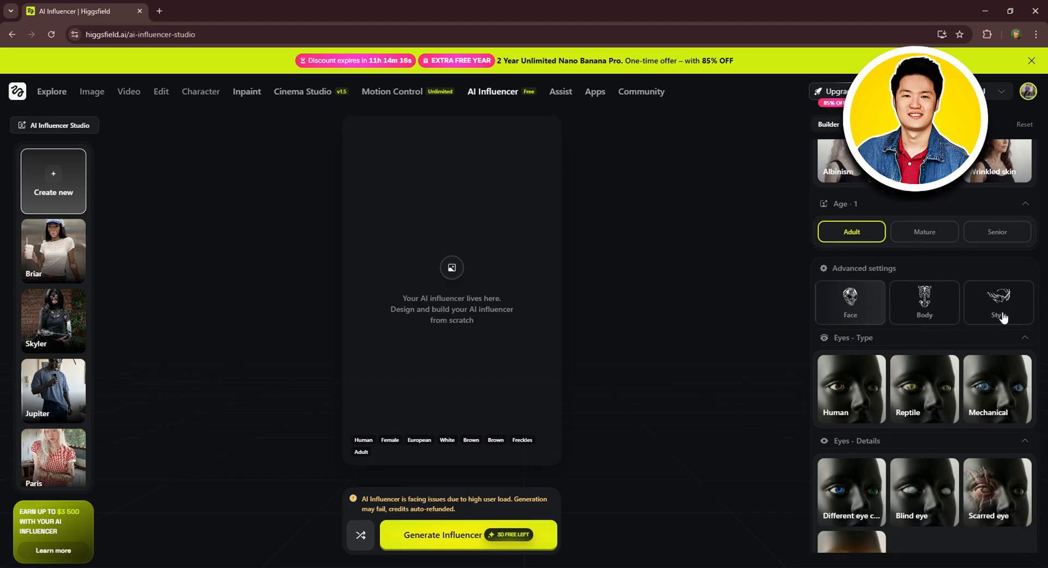
pyautogui.scroll(-1, 928, 319)
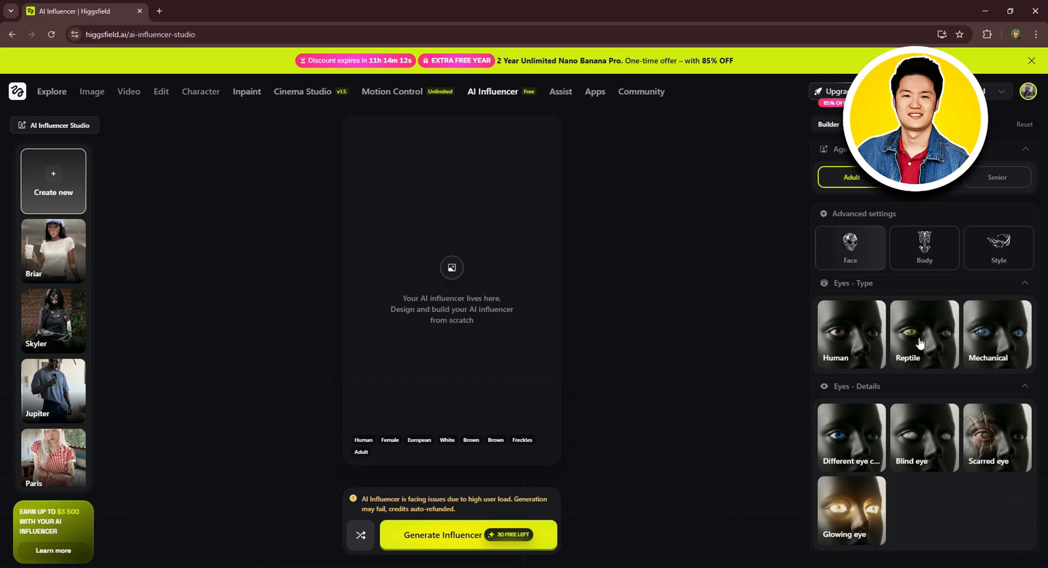
pyautogui.click(853, 355)
pyautogui.scroll(-1, 855, 352)
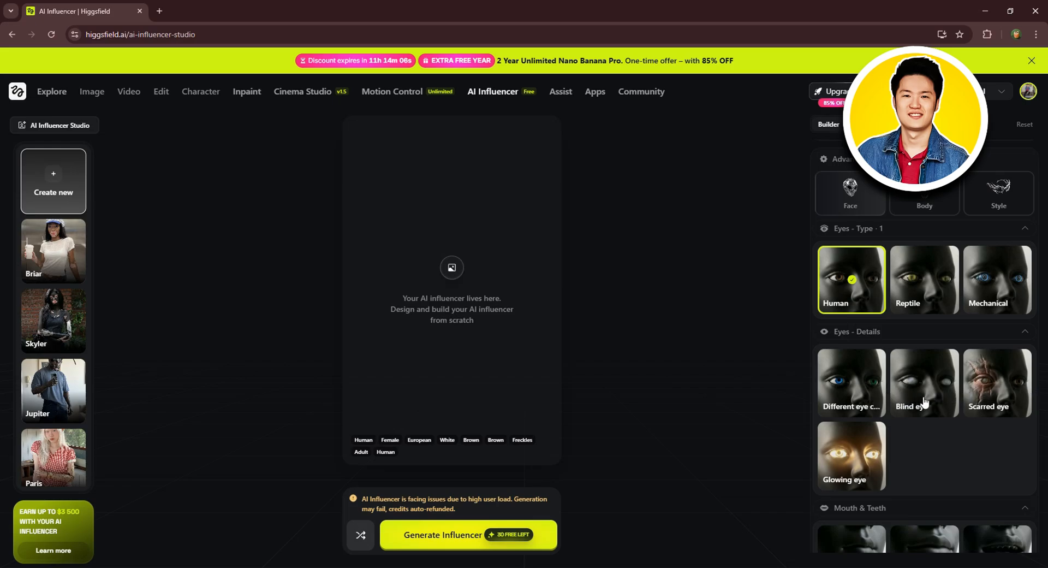
pyautogui.click(864, 389)
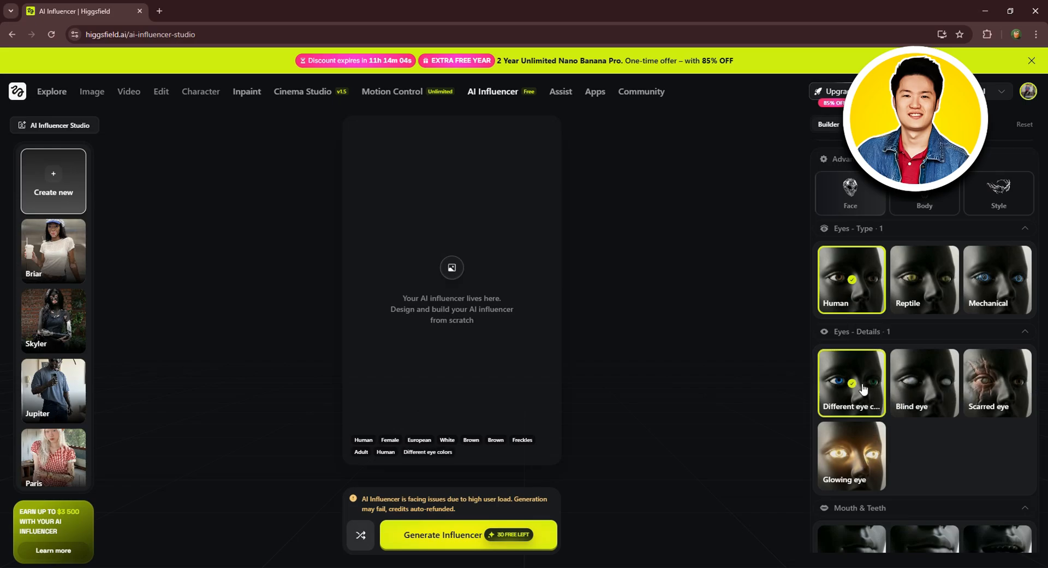
# Step: Give the influencer's face a Small mouth and Human ears
pyautogui.scroll(-4, 862, 388)
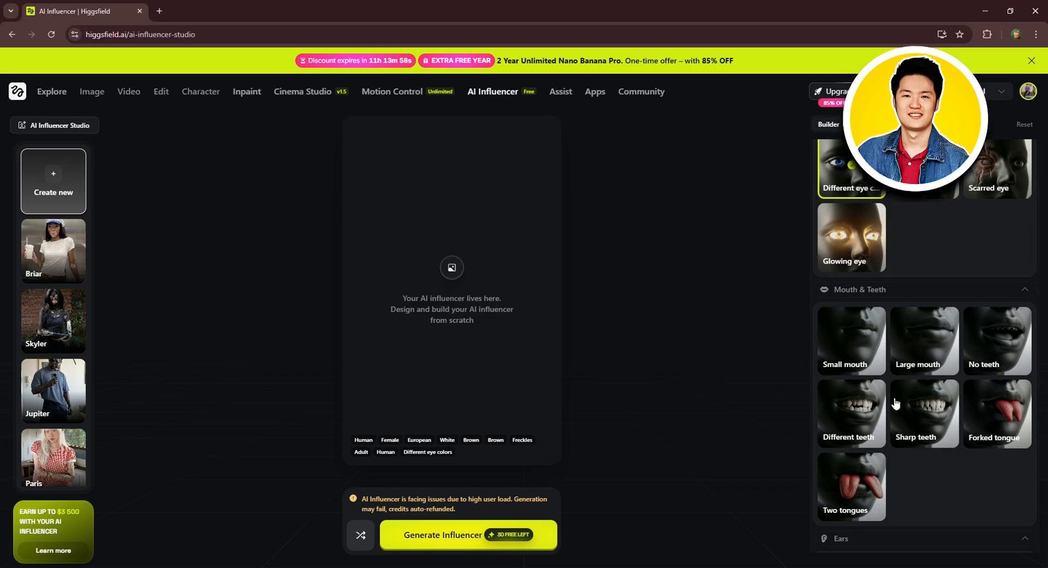
pyautogui.click(869, 342)
pyautogui.scroll(-3, 933, 339)
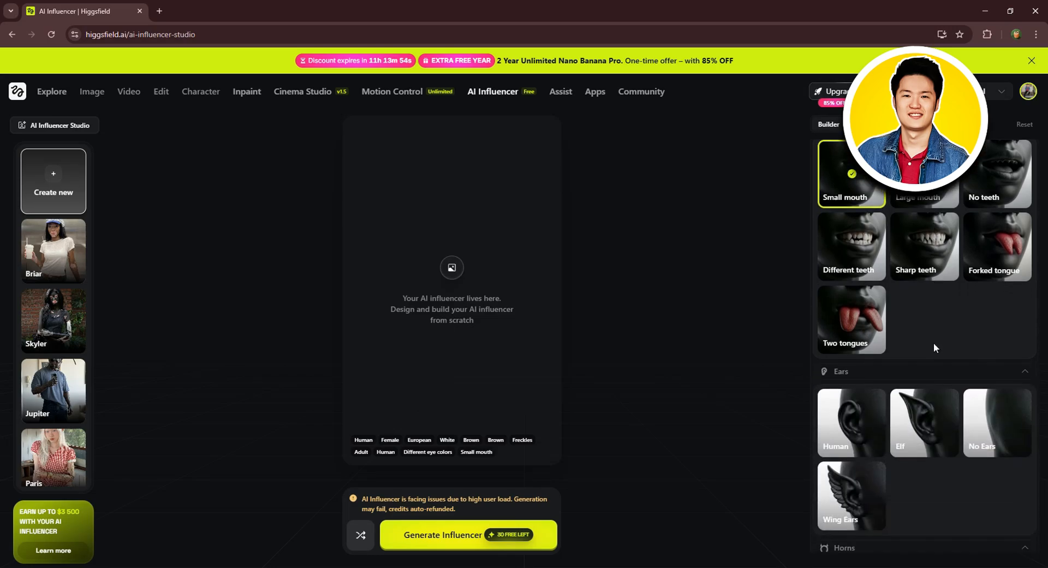
pyautogui.scroll(-2, 934, 347)
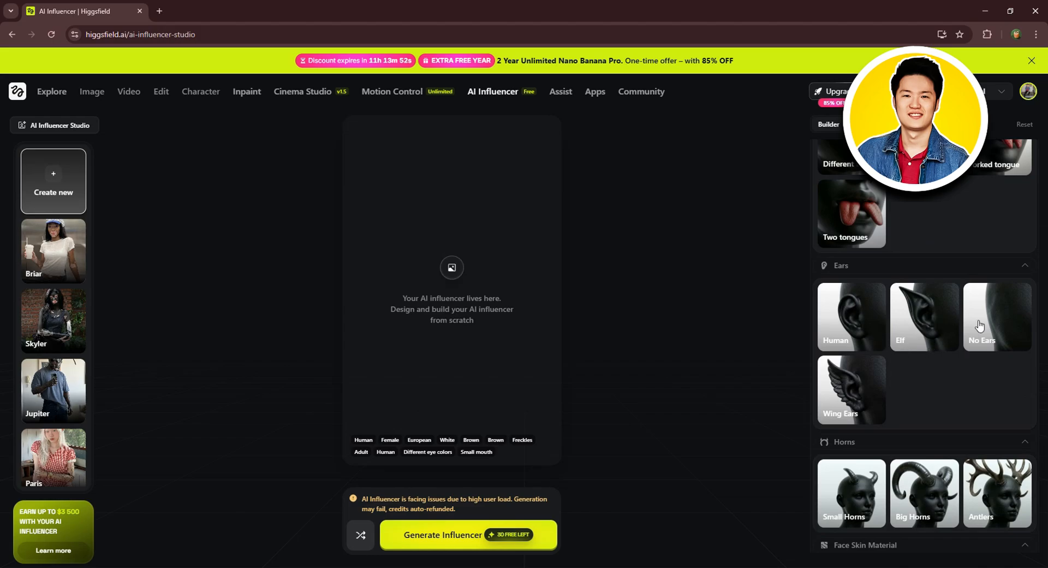
pyautogui.click(867, 310)
pyautogui.scroll(-4, 879, 326)
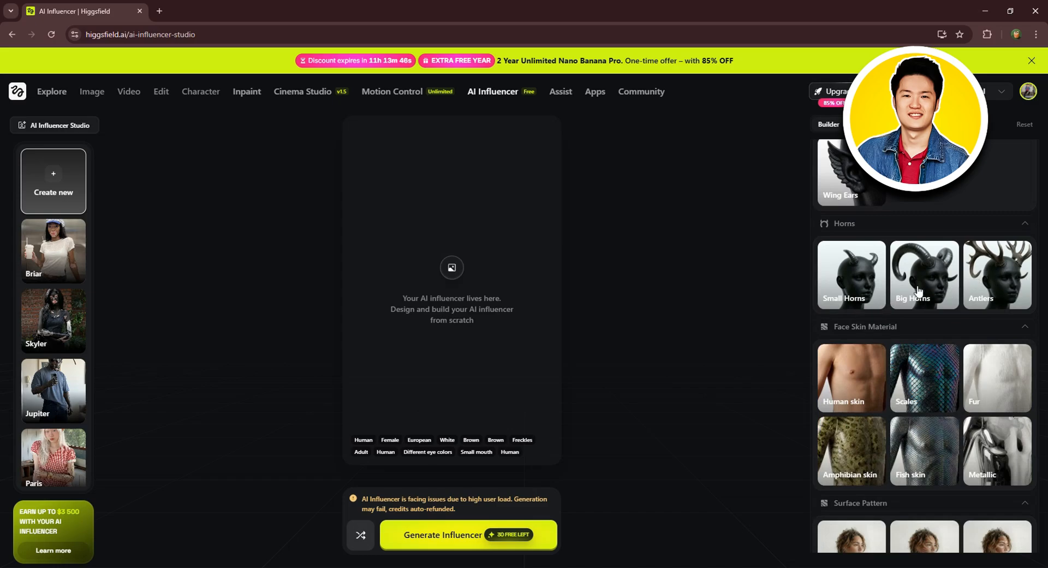
pyautogui.click(1023, 328)
pyautogui.click(1021, 327)
pyautogui.click(1027, 223)
pyautogui.click(1025, 223)
# Step: Set the influencer's face skin material to Human skin
pyautogui.scroll(-2, 906, 300)
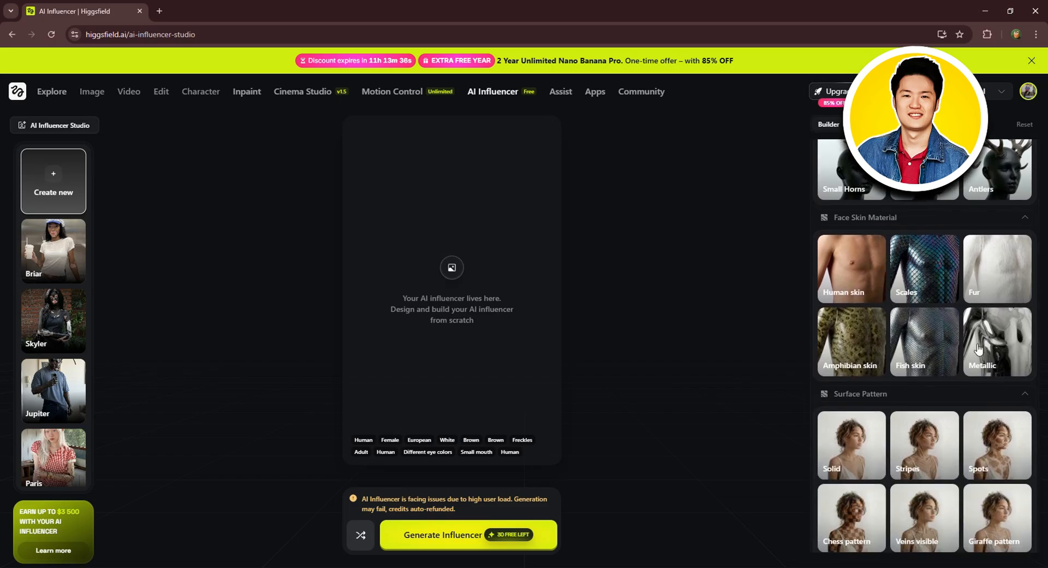
pyautogui.click(855, 265)
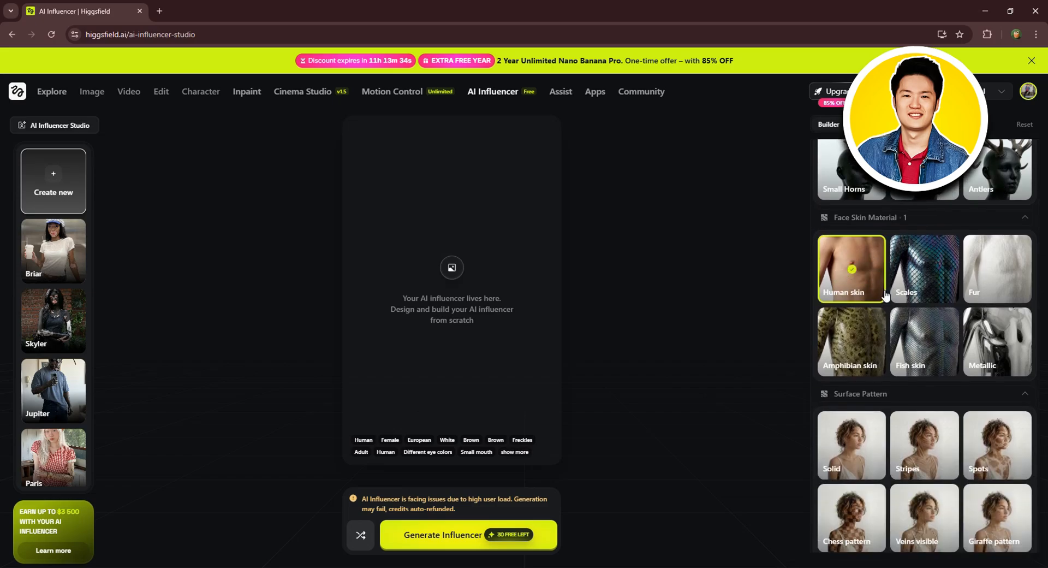
# Step: Set the influencer's surface pattern to Solid and generate the influencer
pyautogui.scroll(-2, 881, 295)
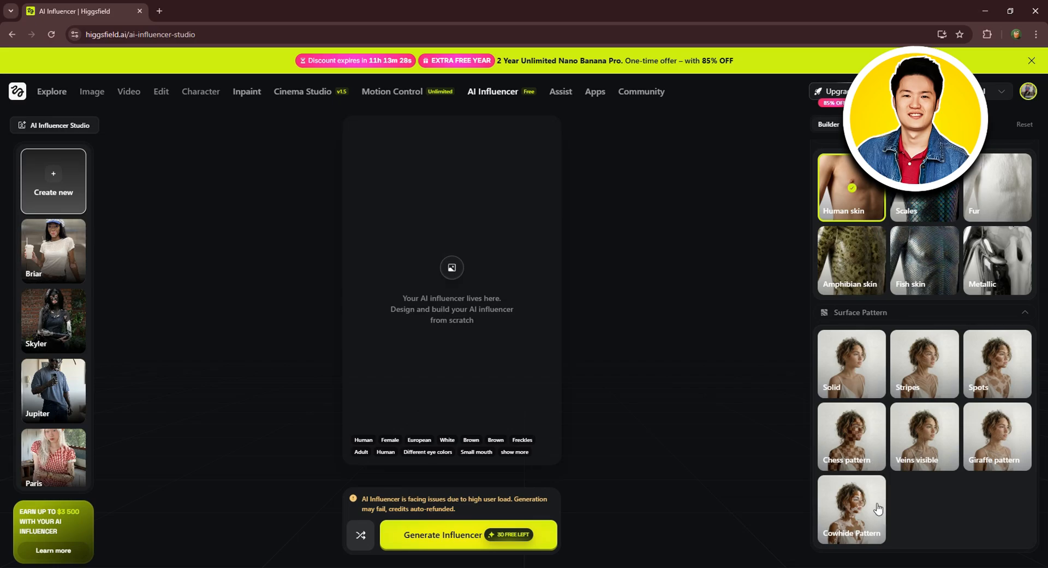
pyautogui.click(844, 352)
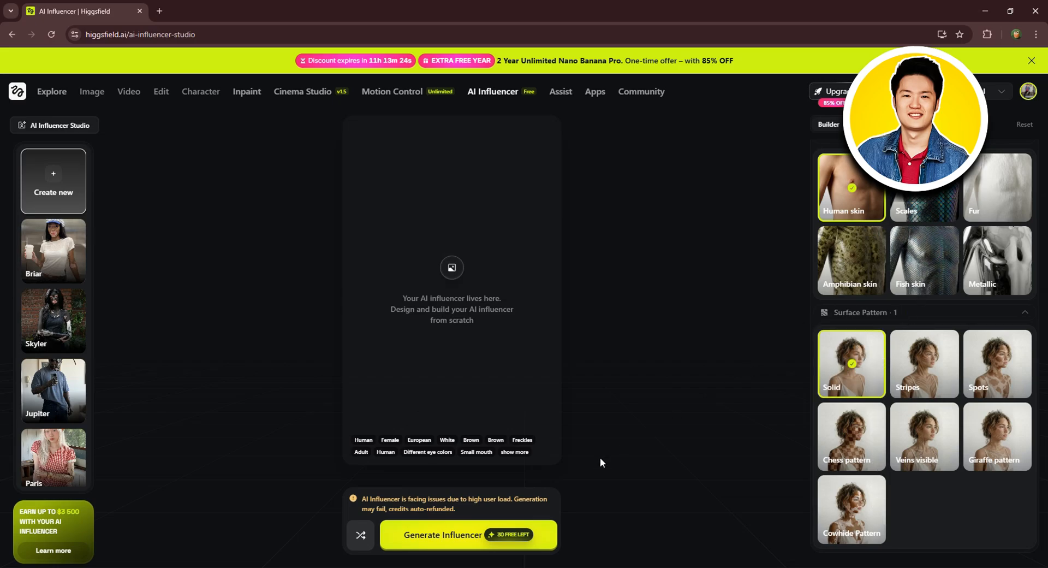
pyautogui.click(439, 539)
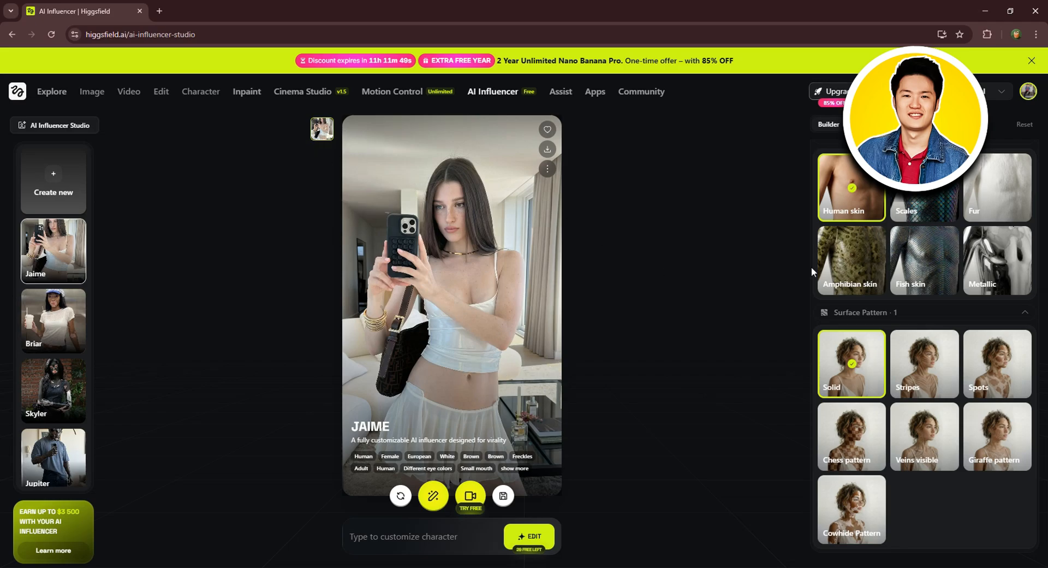
# Step: In the advanced body settings, set the influencer's body type to Lean
pyautogui.scroll(-10, 910, 306)
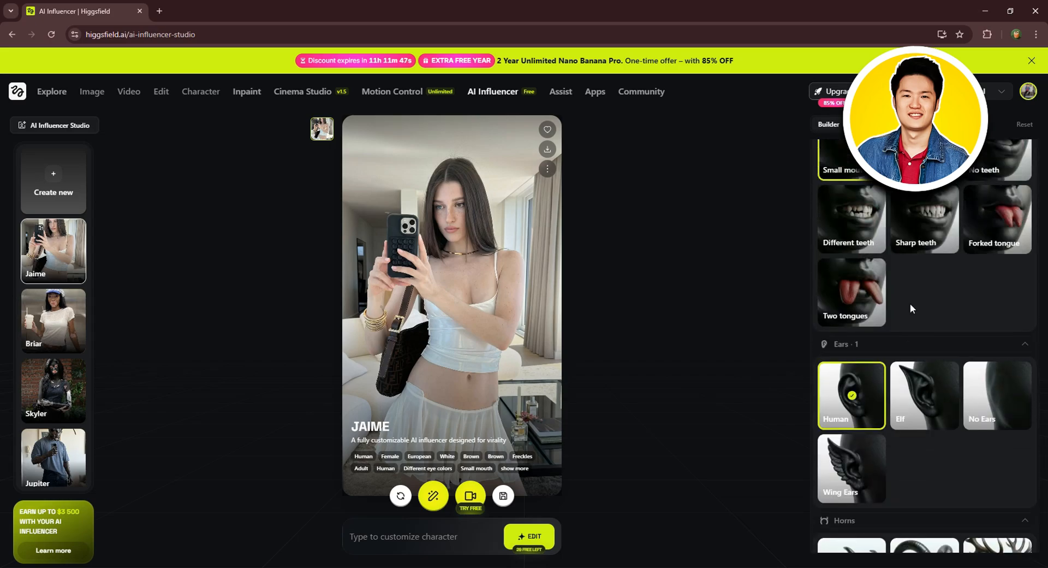
pyautogui.scroll(8, 910, 309)
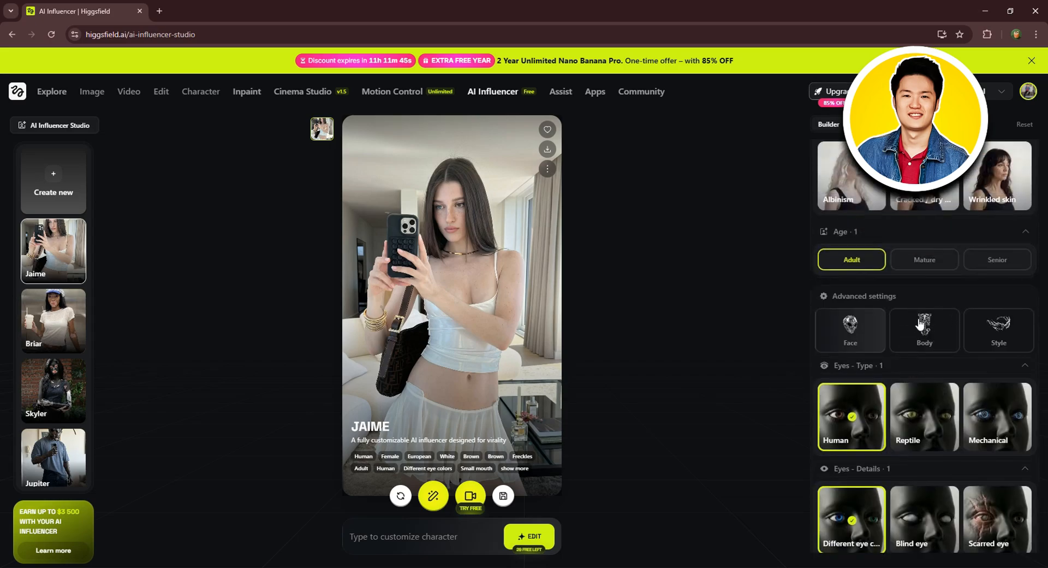
pyautogui.click(921, 323)
pyautogui.scroll(-3, 927, 335)
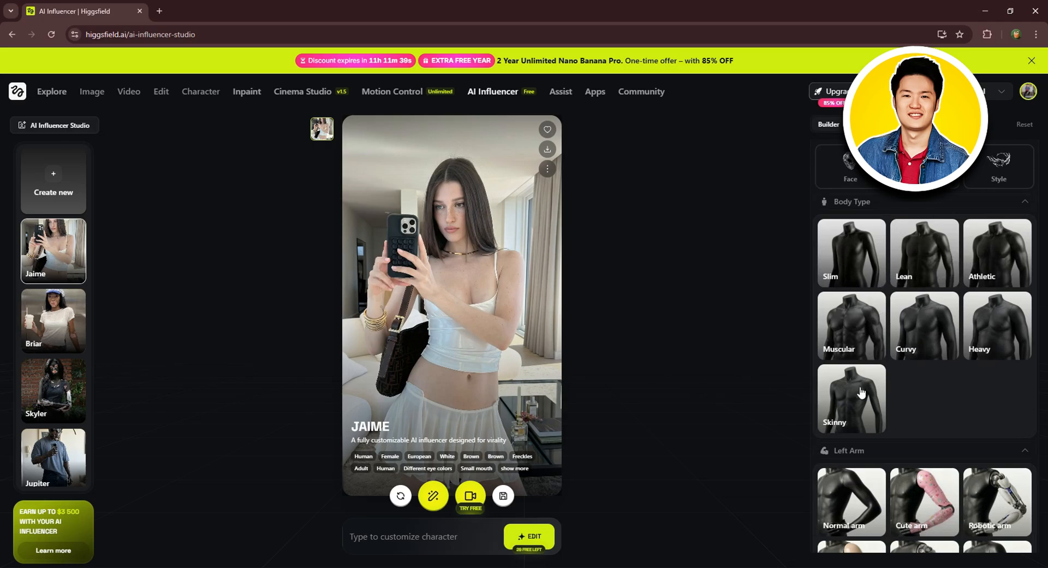
pyautogui.click(917, 277)
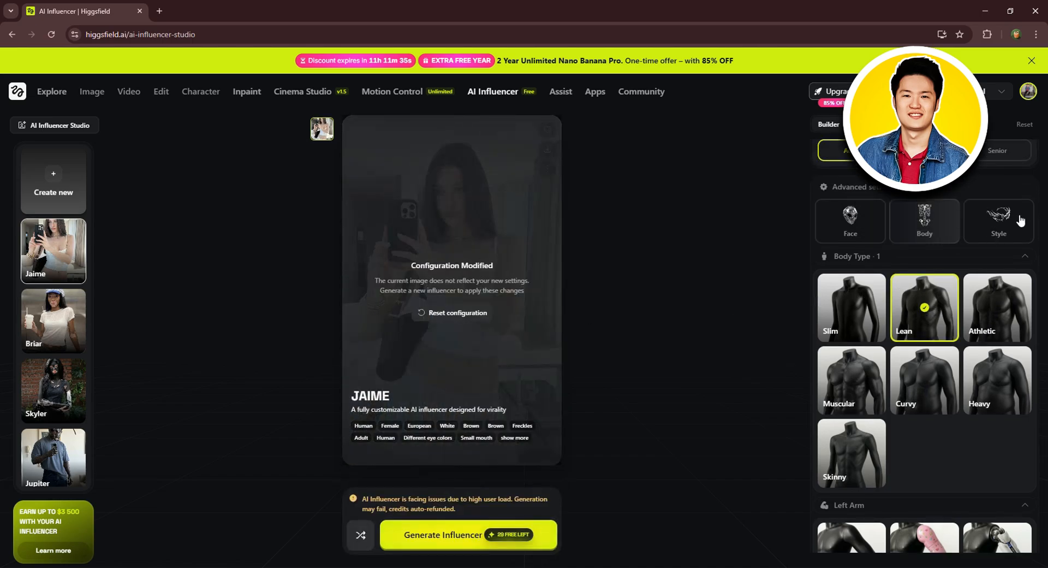
# Step: In the advanced style settings, give the influencer Long hair and add Tattoos as the marking
pyautogui.click(1021, 220)
pyautogui.scroll(-1, 900, 253)
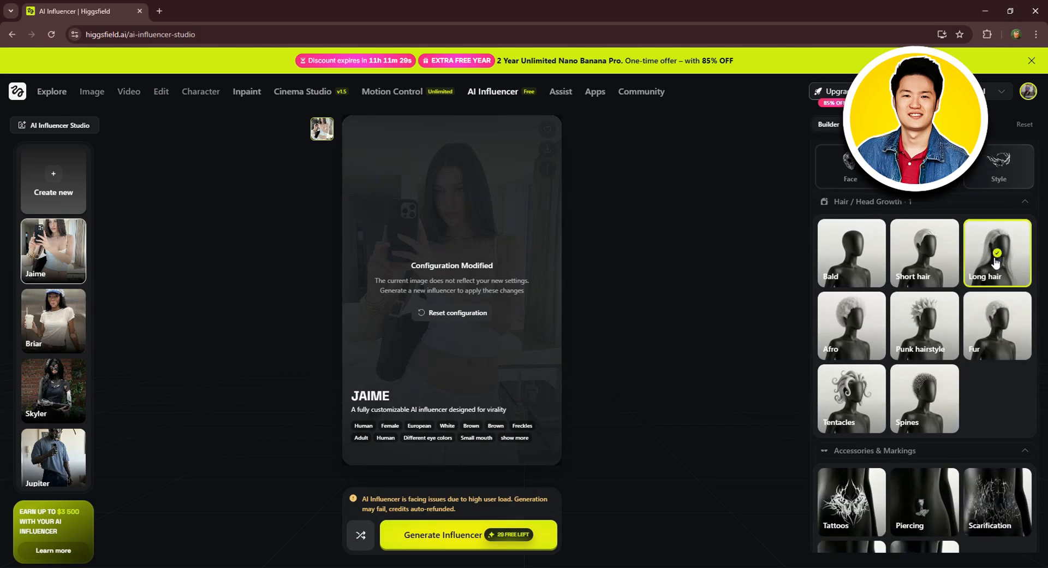
pyautogui.scroll(-3, 933, 295)
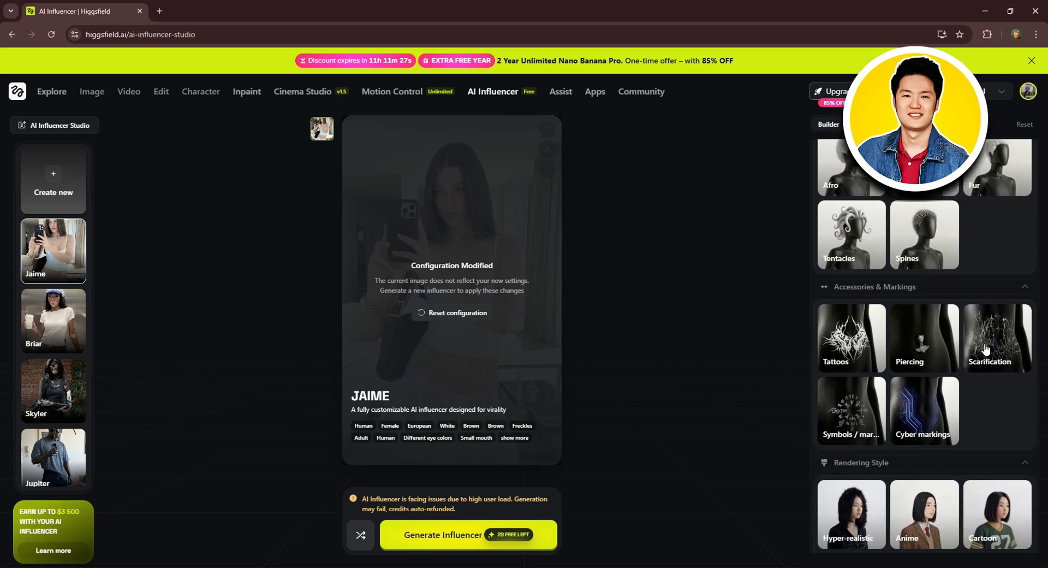
pyautogui.click(851, 352)
pyautogui.scroll(-1, 898, 336)
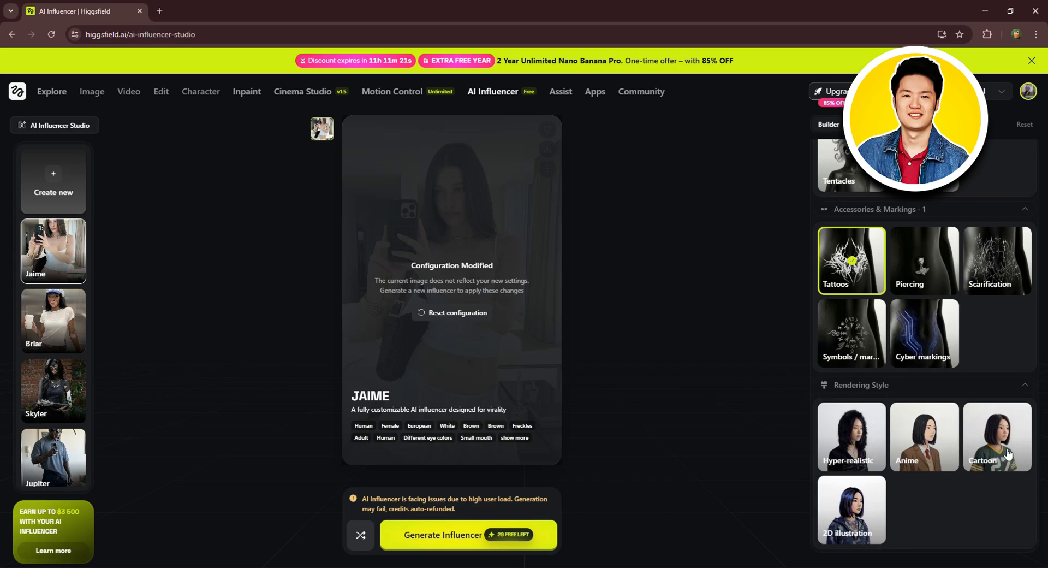
# Step: Set the rendering style to Hyper-realistic and generate a new version of the influencer
pyautogui.click(869, 445)
pyautogui.scroll(1, 1005, 337)
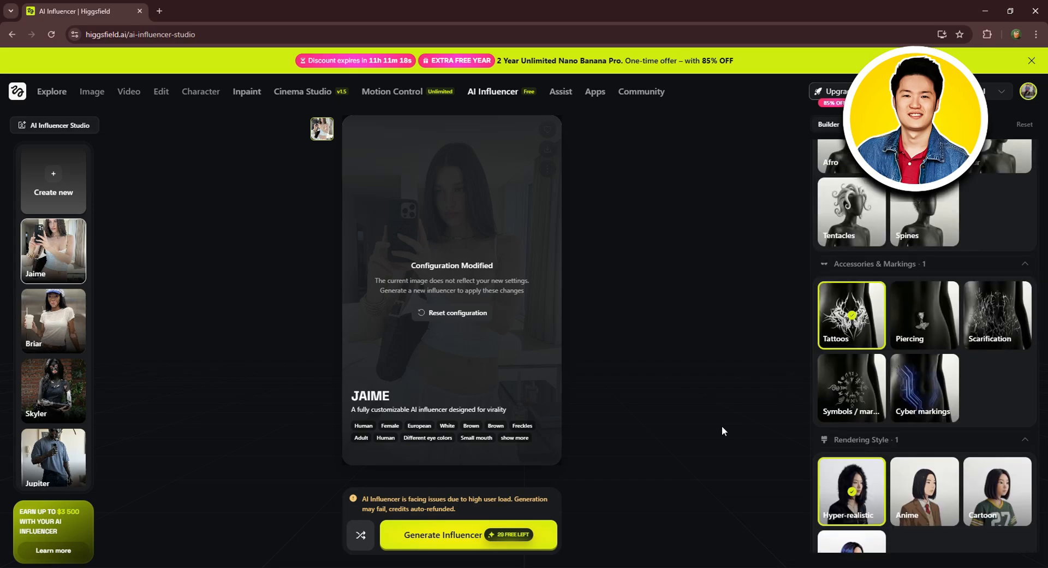
pyautogui.click(449, 535)
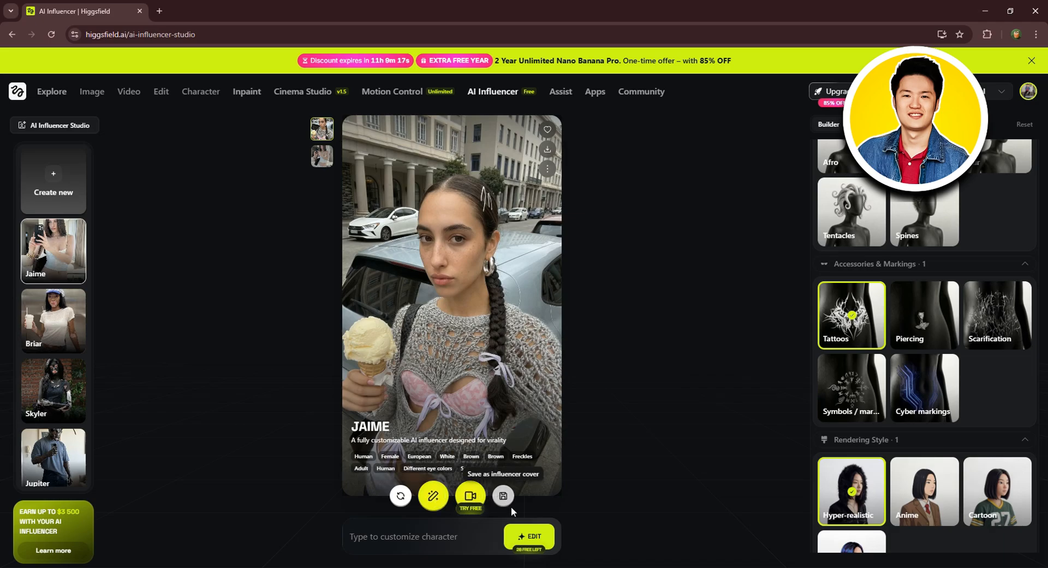
# Step: Deselect the Hyper-realistic rendering style in the advanced style settings
pyautogui.scroll(5, 962, 345)
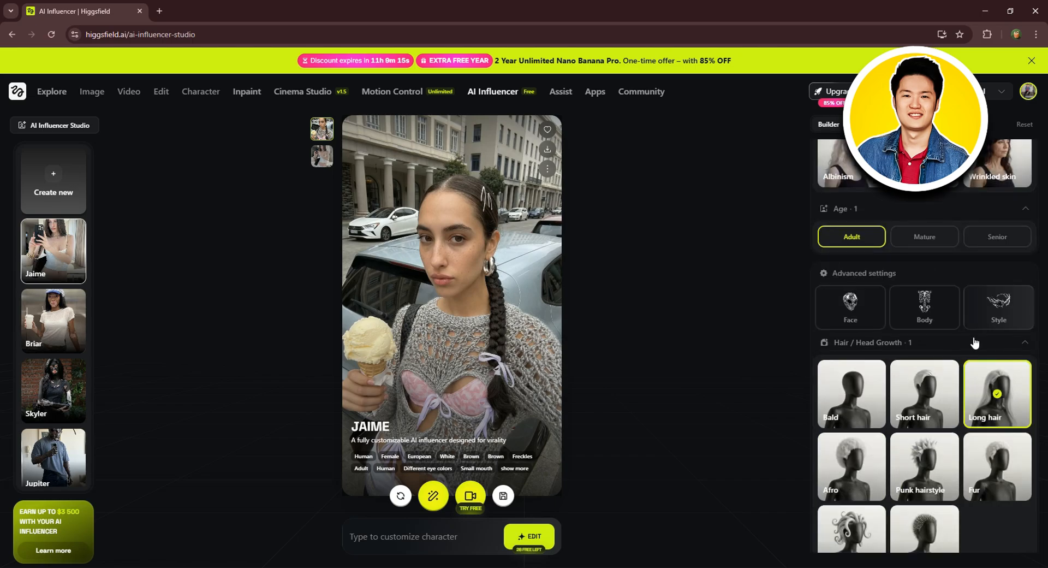
pyautogui.click(998, 313)
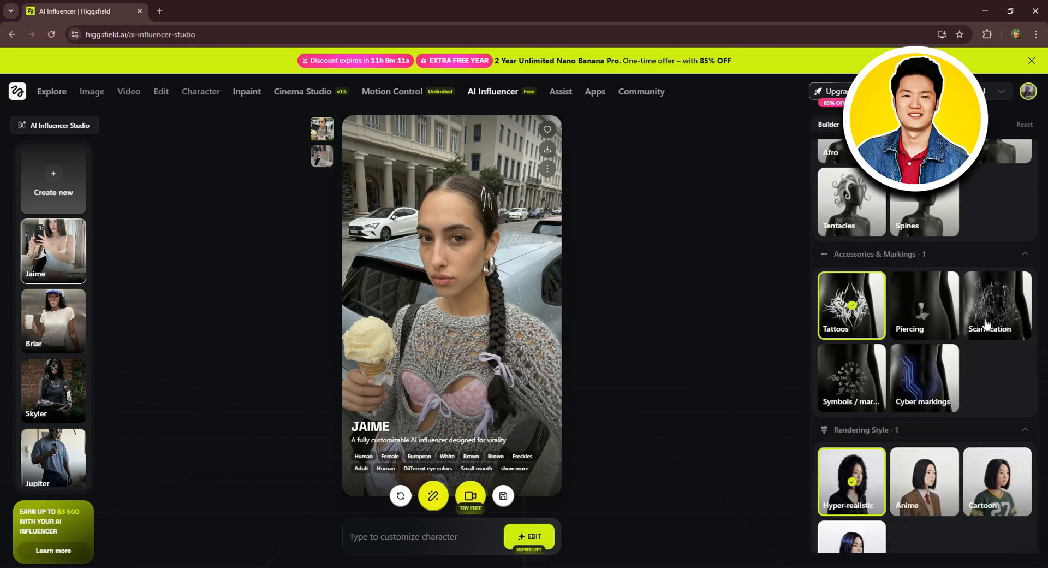
pyautogui.click(851, 418)
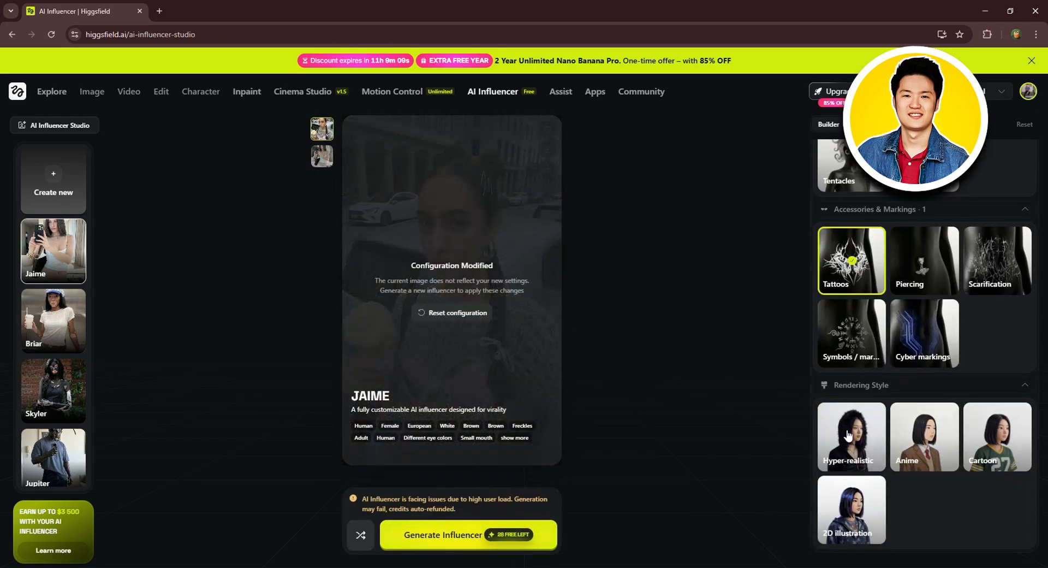
# Step: Change the influencer's ethnicity to Asian and generate another version with the modified configuration
pyautogui.scroll(4, 928, 377)
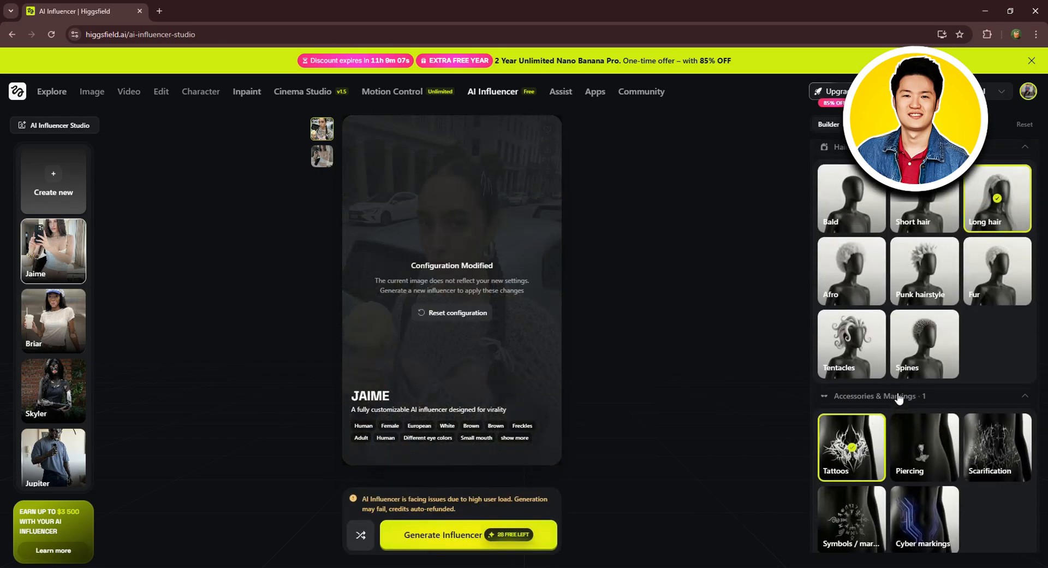
pyautogui.scroll(5, 928, 377)
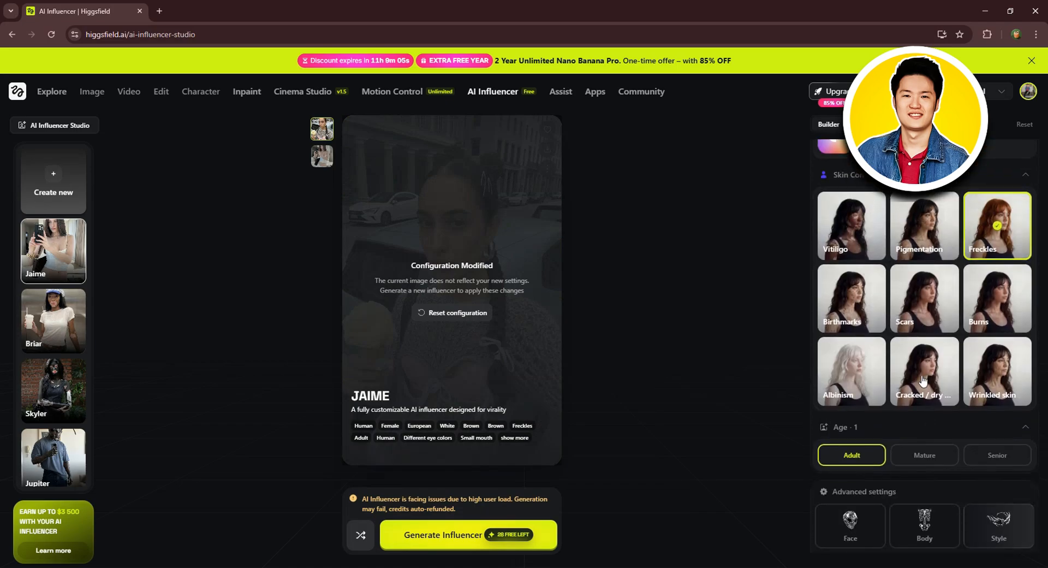
pyautogui.scroll(7, 944, 316)
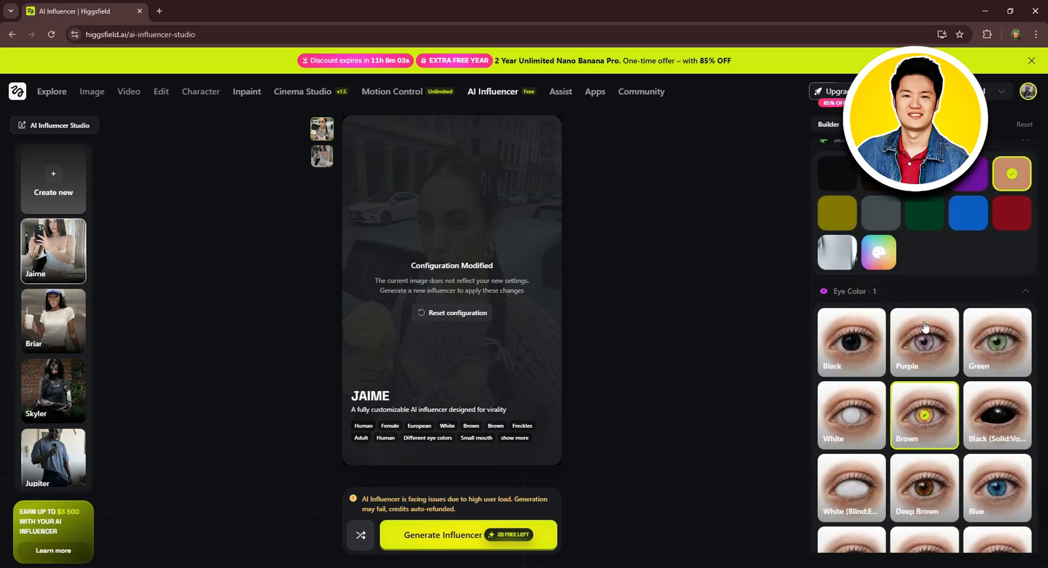
pyautogui.scroll(3, 925, 327)
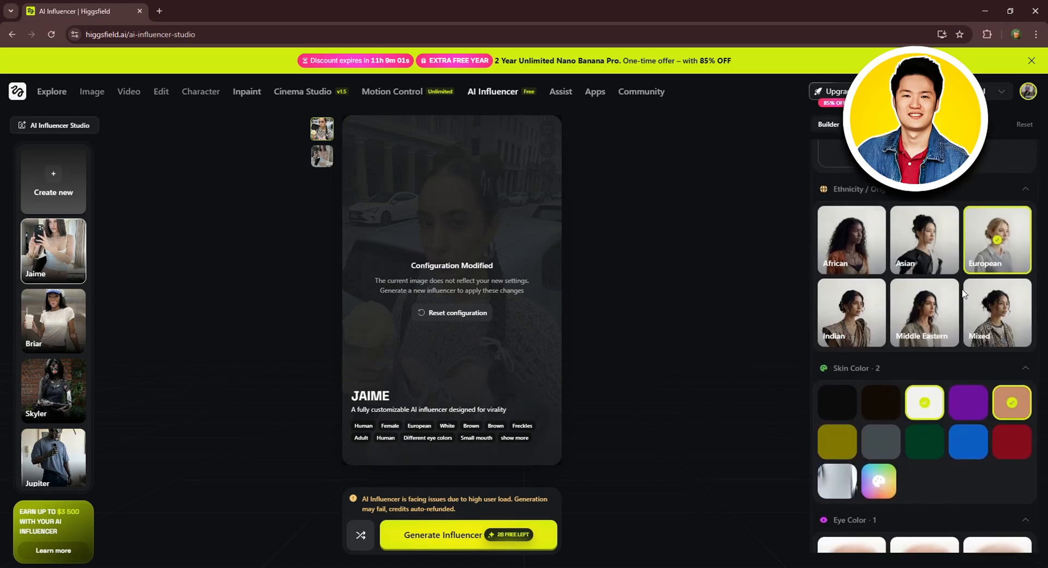
pyautogui.click(928, 242)
pyautogui.click(981, 243)
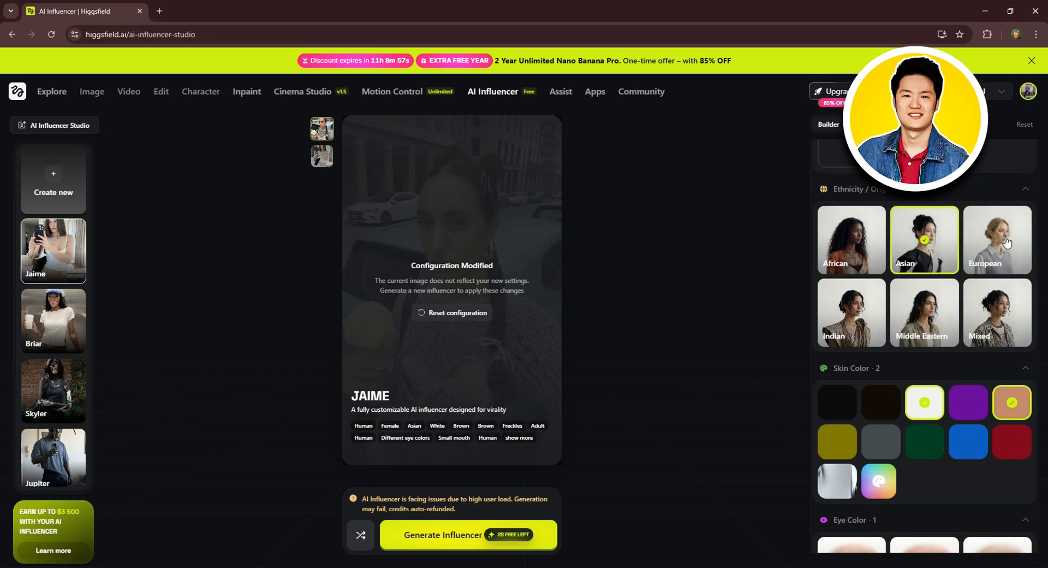
pyautogui.scroll(2, 982, 242)
pyautogui.scroll(6, 970, 235)
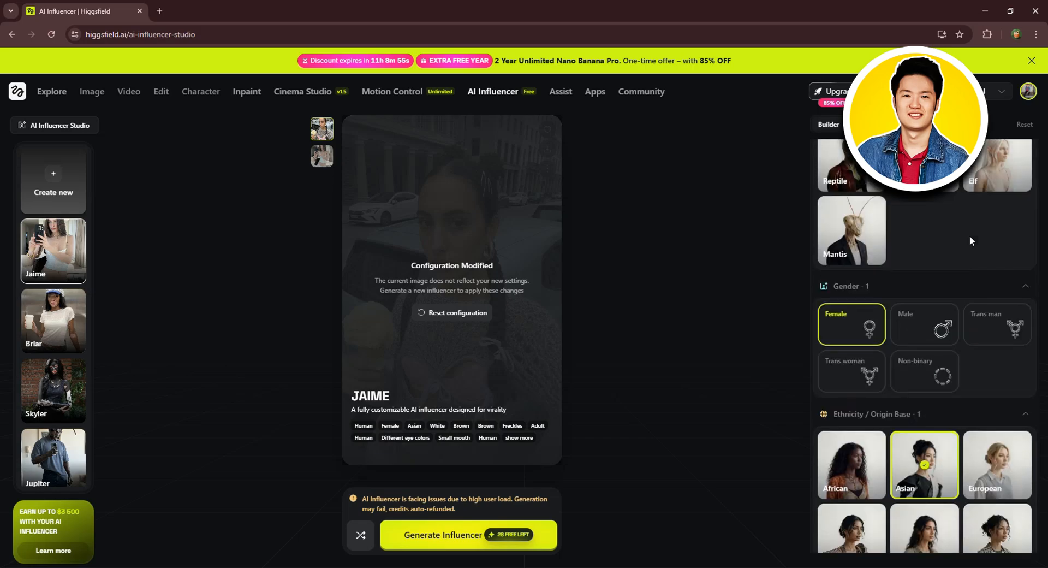
pyautogui.scroll(1, 921, 249)
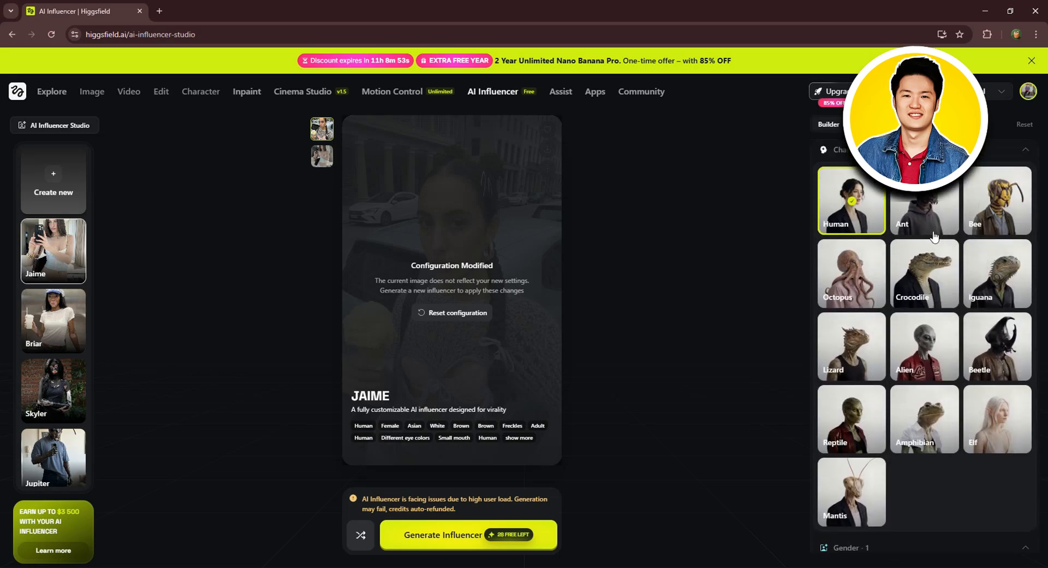
pyautogui.click(451, 538)
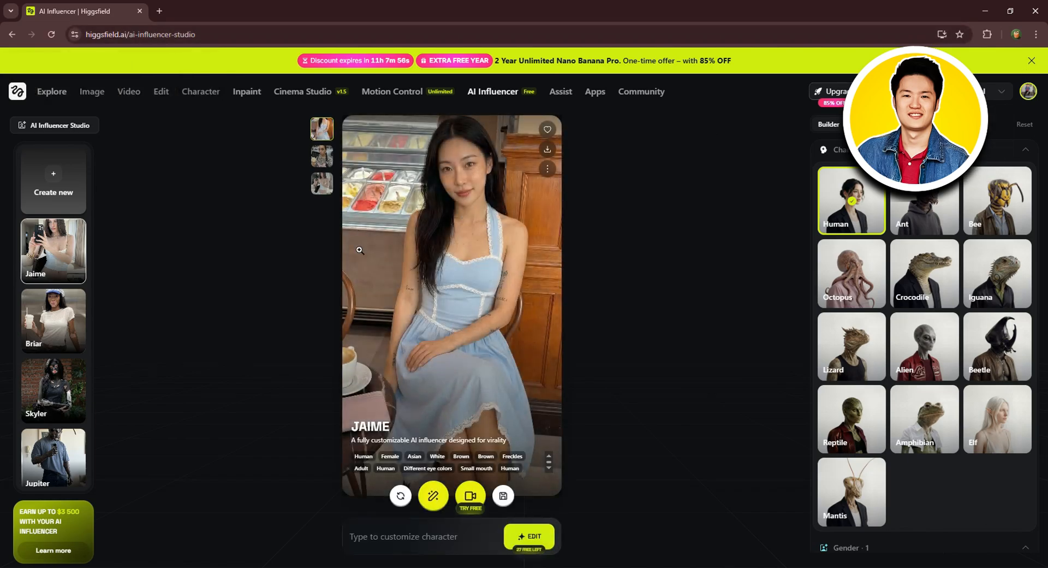
# Step: Select the mirror-selfie version of the influencer and open it as the reference in the image generator
pyautogui.click(328, 155)
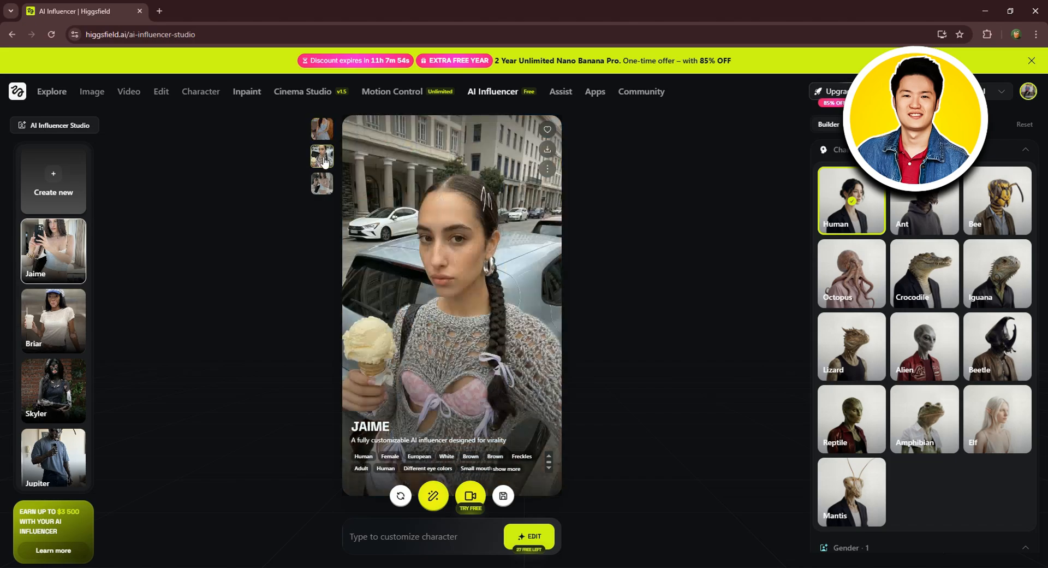
pyautogui.click(323, 185)
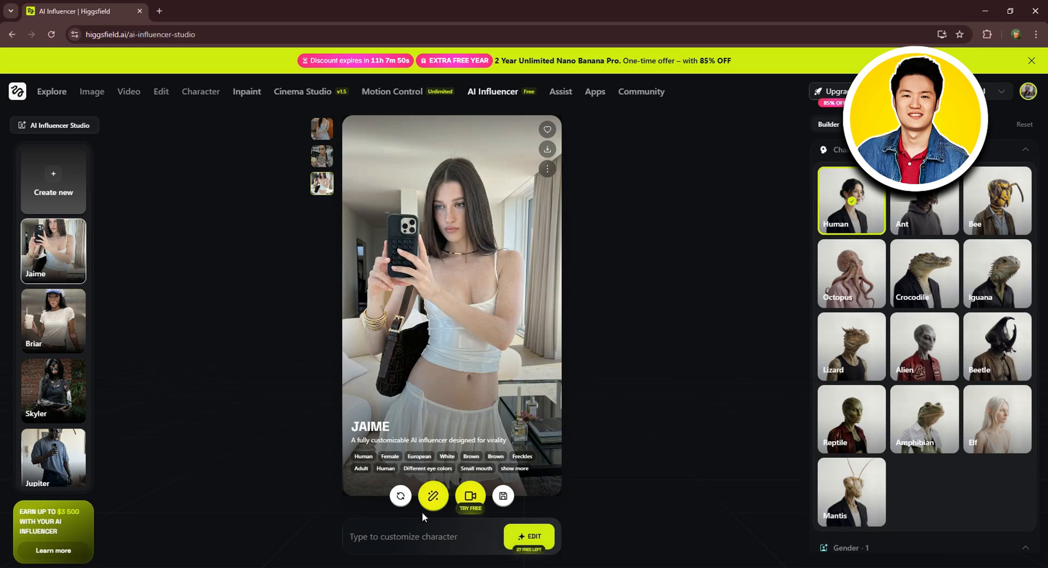
pyautogui.click(434, 495)
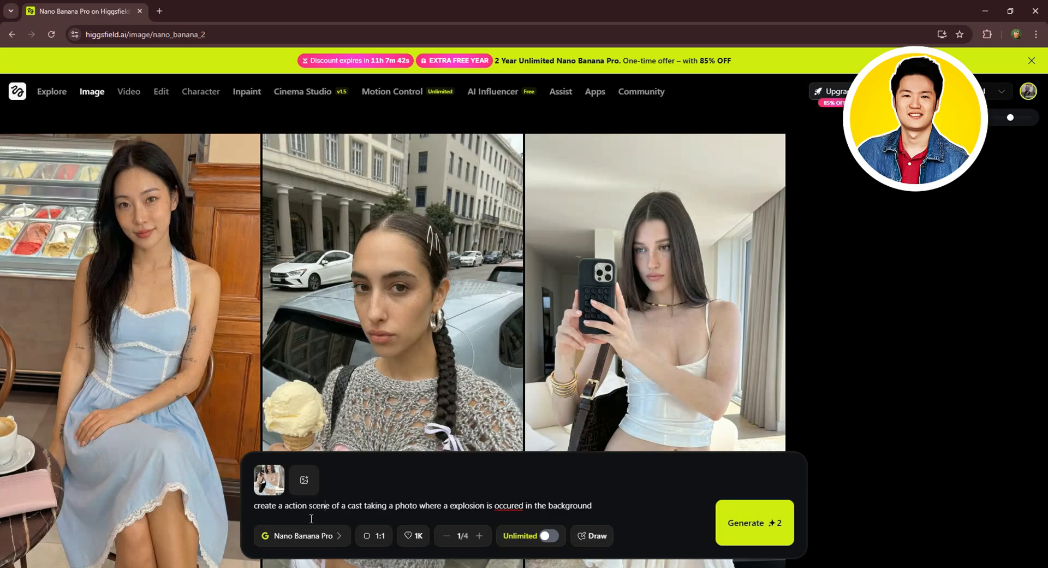
# Step: Replace the image prompt with the copied description of a young blonde woman at a busy outdoor skate park
pyautogui.moveTo(616, 506); pyautogui.dragTo(235, 530)
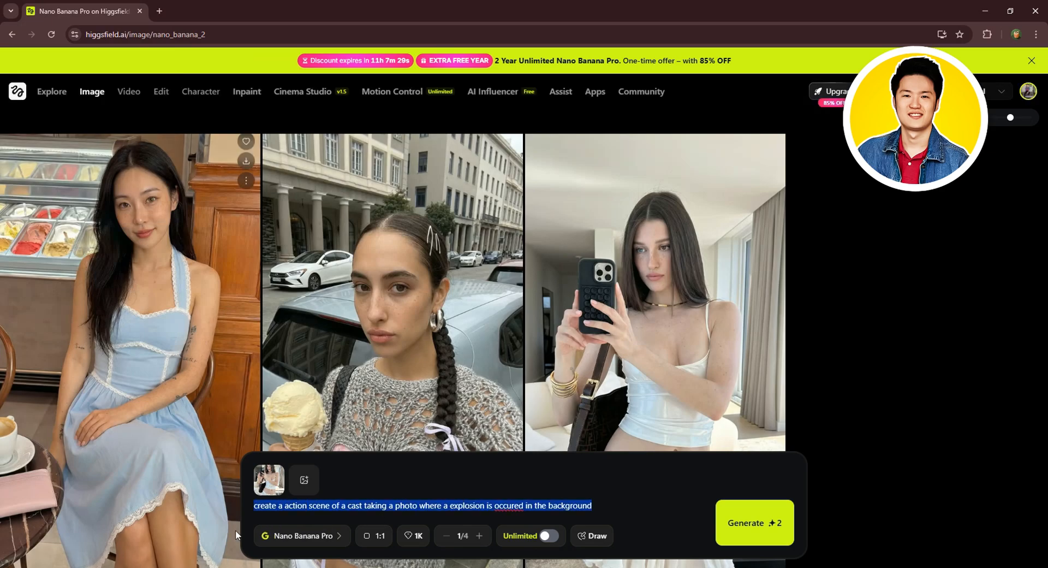
pyautogui.hotkey('ctrl', 'v')
pyautogui.scroll(5, 311, 484)
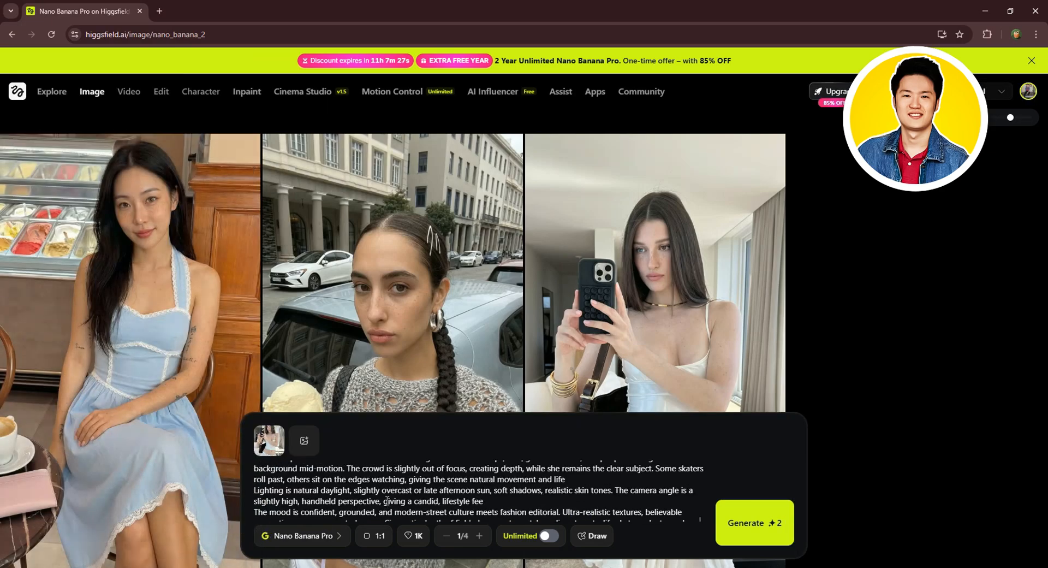
# Step: Keep Nano Banana Pro as the image model and set the aspect ratio to 3:4
pyautogui.click(330, 537)
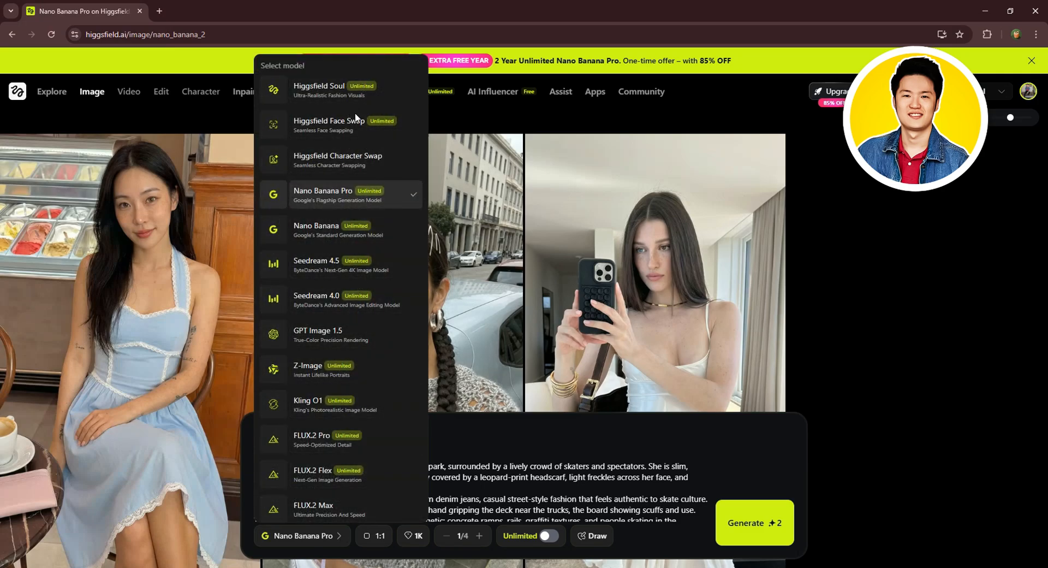
pyautogui.click(499, 450)
pyautogui.click(374, 535)
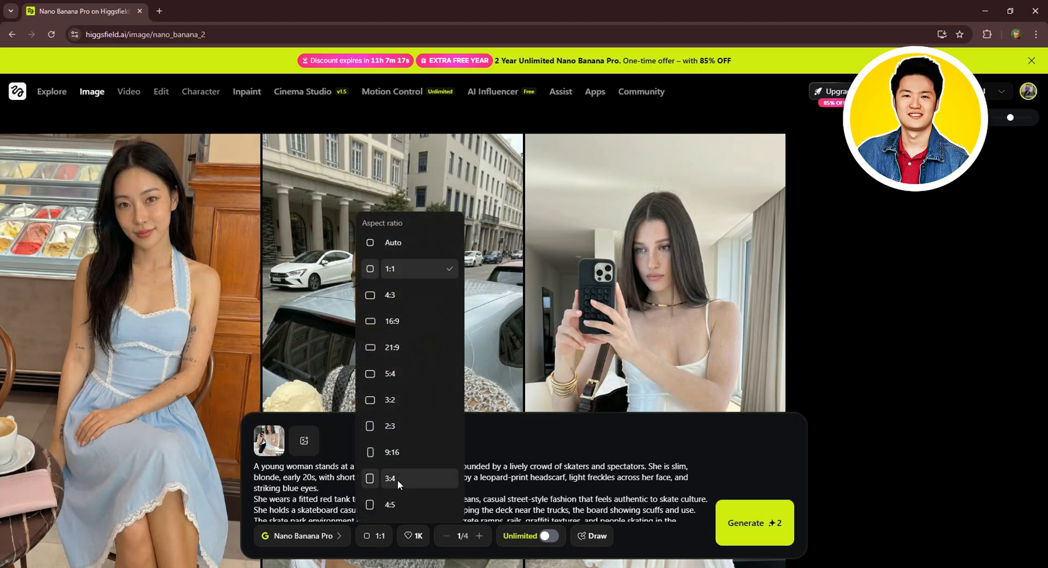
pyautogui.click(397, 480)
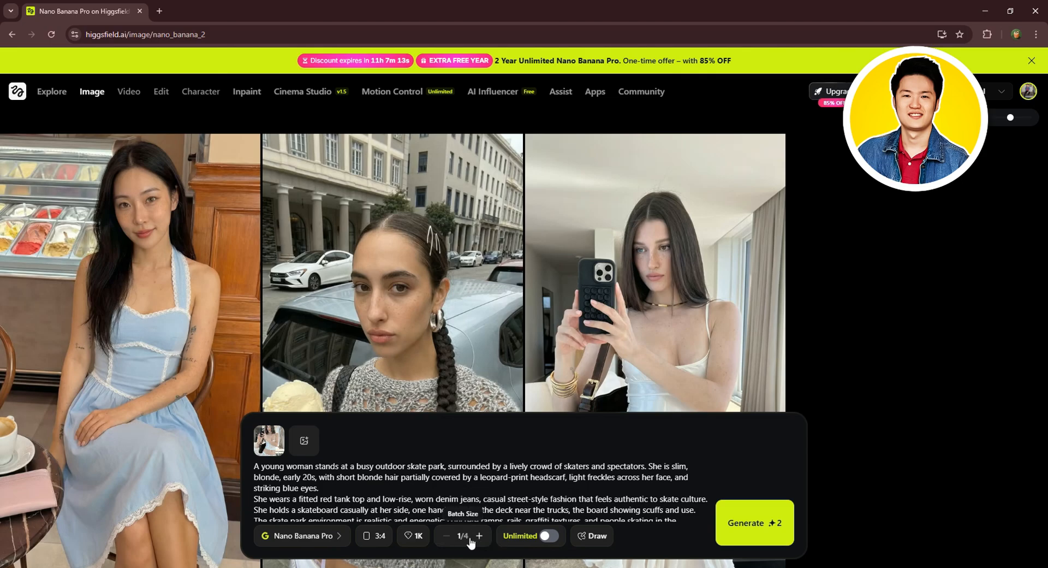
# Step: Turn on Unlimited generation and generate several images from the skate park prompt
pyautogui.click(548, 537)
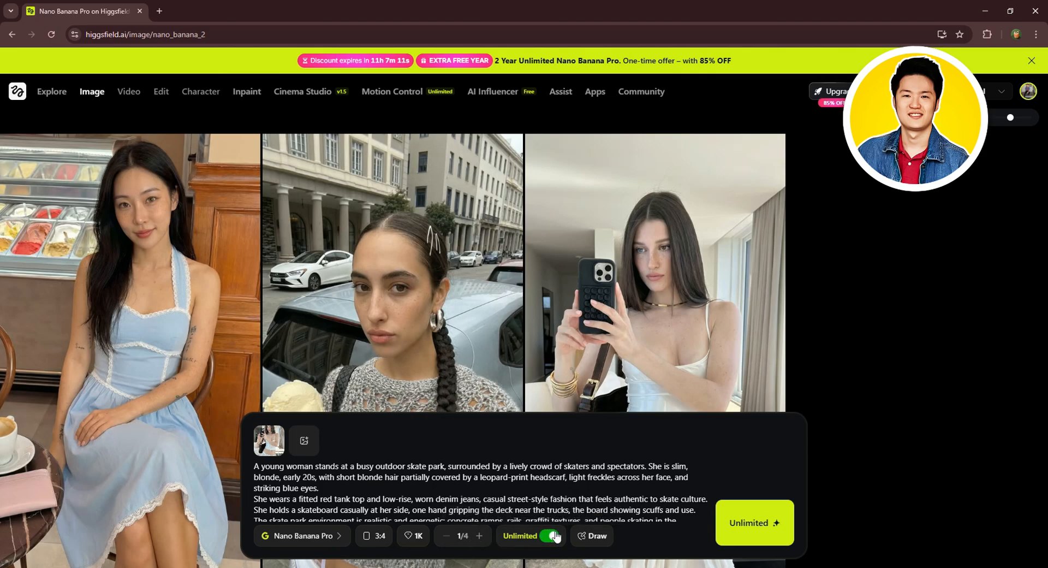
pyautogui.click(759, 530)
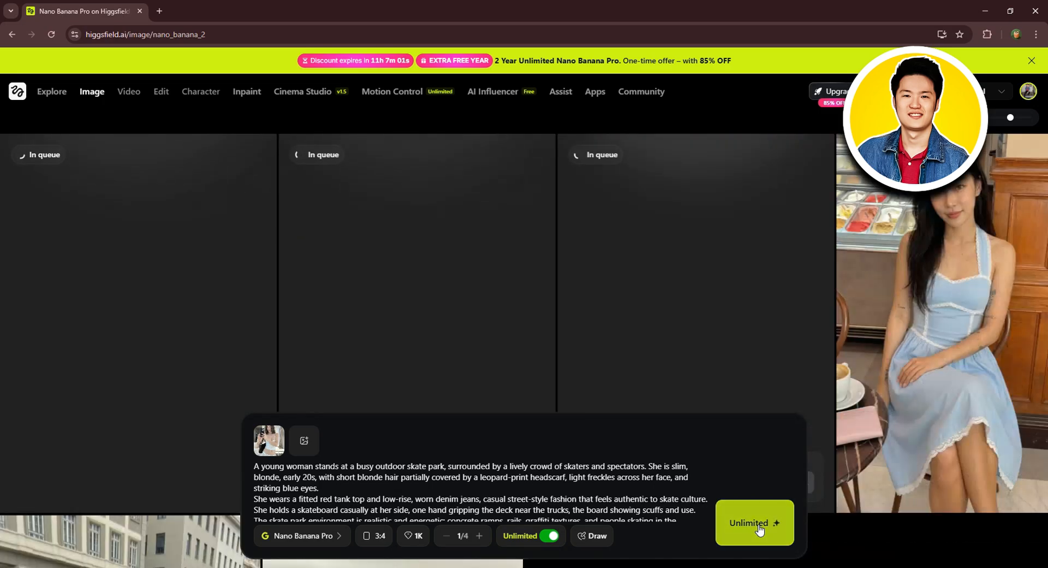
pyautogui.click(759, 524)
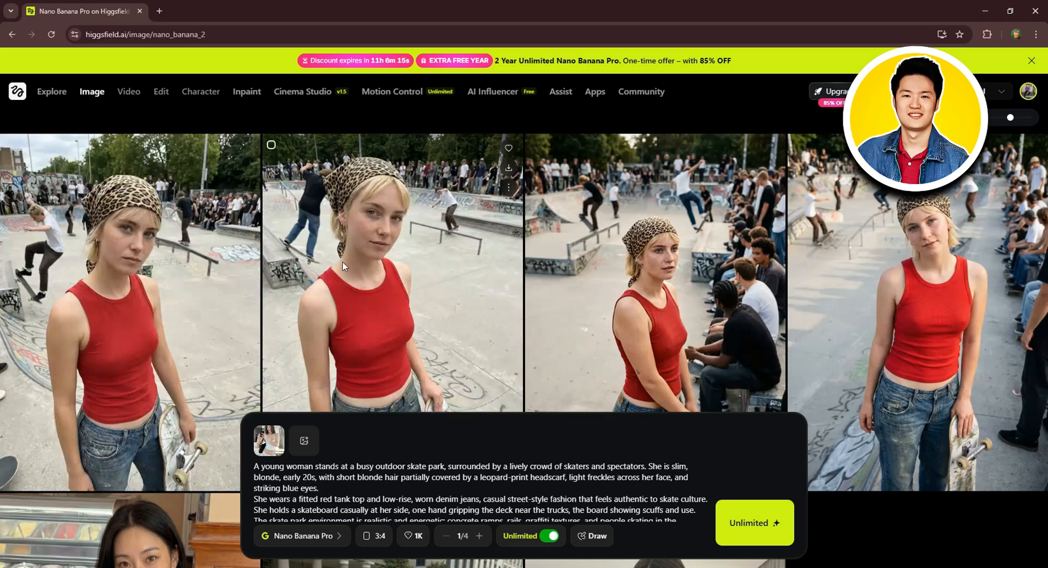
# Step: Open the first generated skate park image full size and browse through the following ones
pyautogui.click(184, 273)
pyautogui.press('Right')
pyautogui.press('Right')
pyautogui.press('Right')
pyautogui.press('Right')
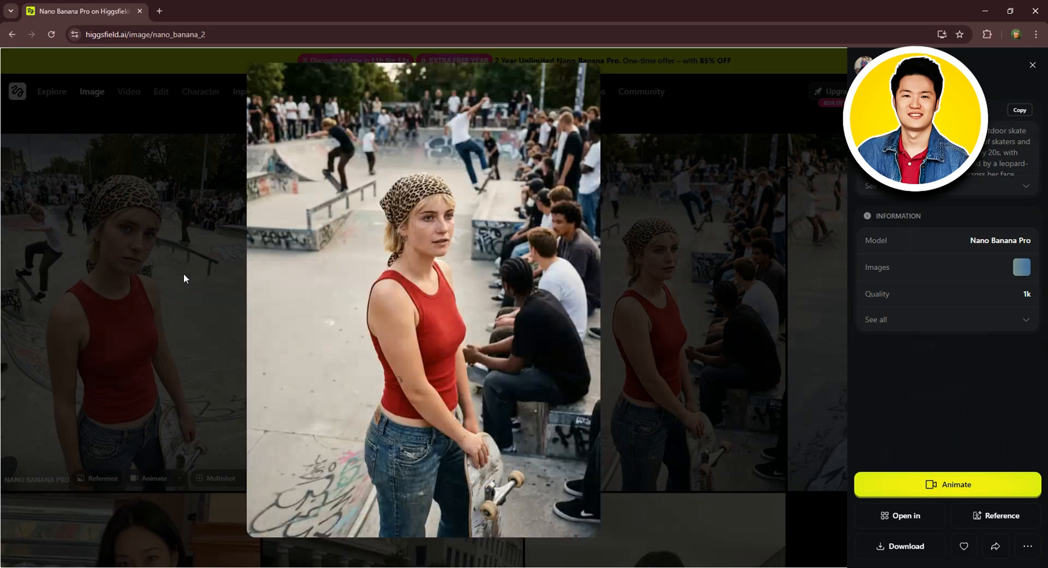
# Step: Close the image preview and switch the image model to Kling O1
pyautogui.click(1032, 65)
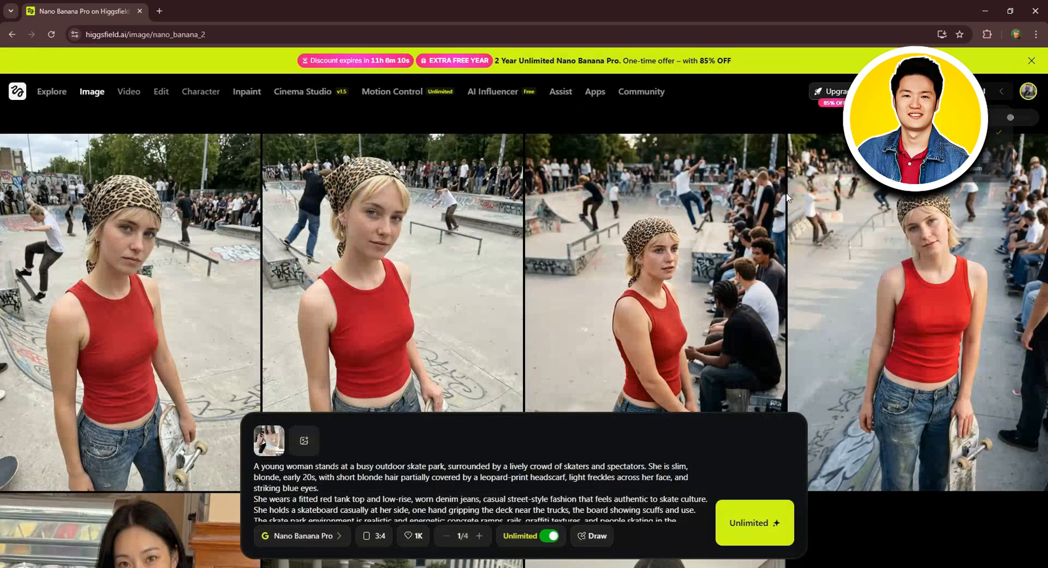
pyautogui.click(322, 537)
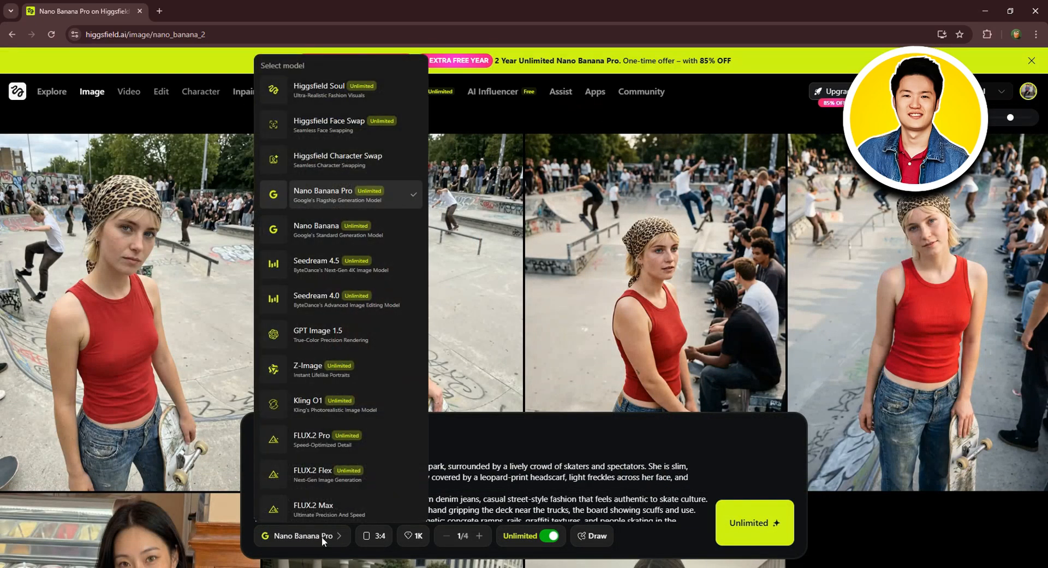
pyautogui.scroll(-3, 342, 461)
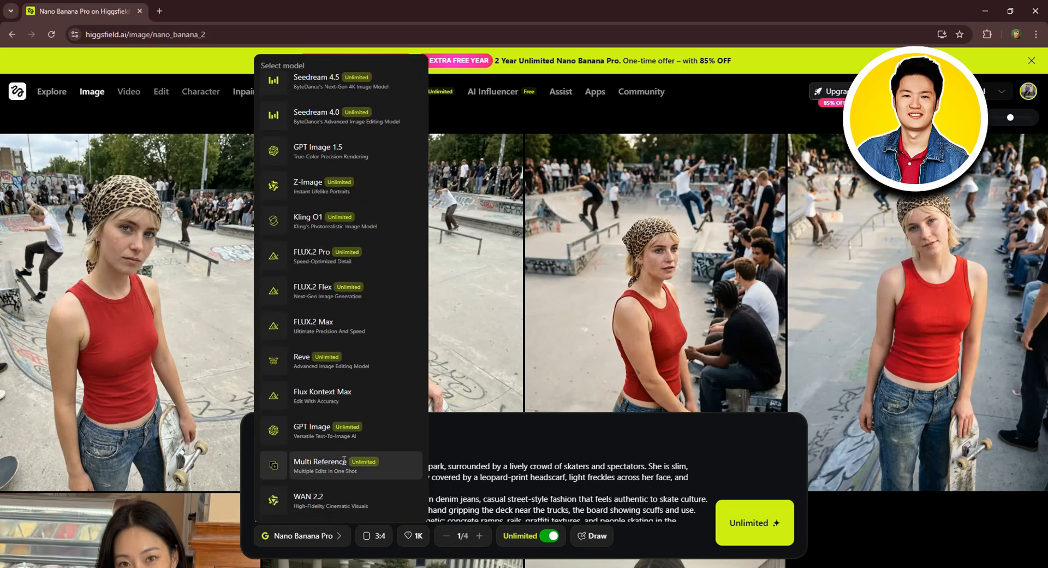
pyautogui.scroll(3, 345, 454)
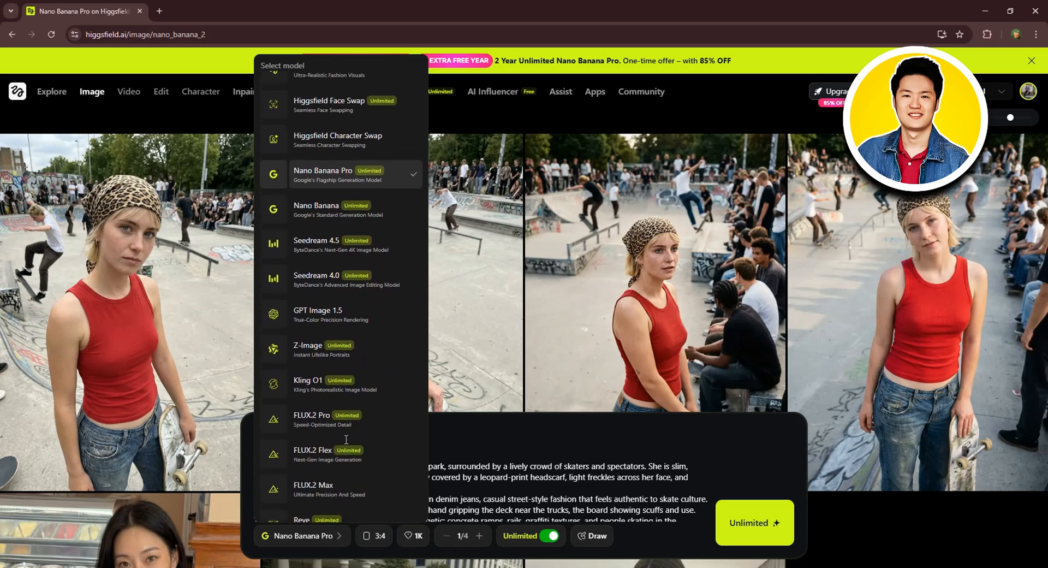
pyautogui.click(324, 384)
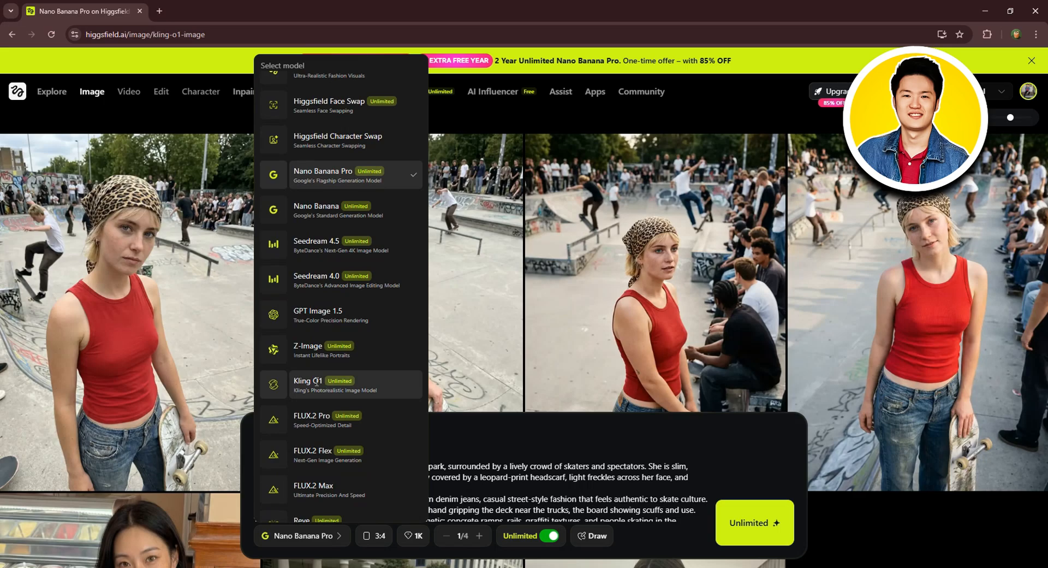
# Step: Turn on Unlimited generation and generate three images from the skate park prompt with Kling O1
pyautogui.click(518, 536)
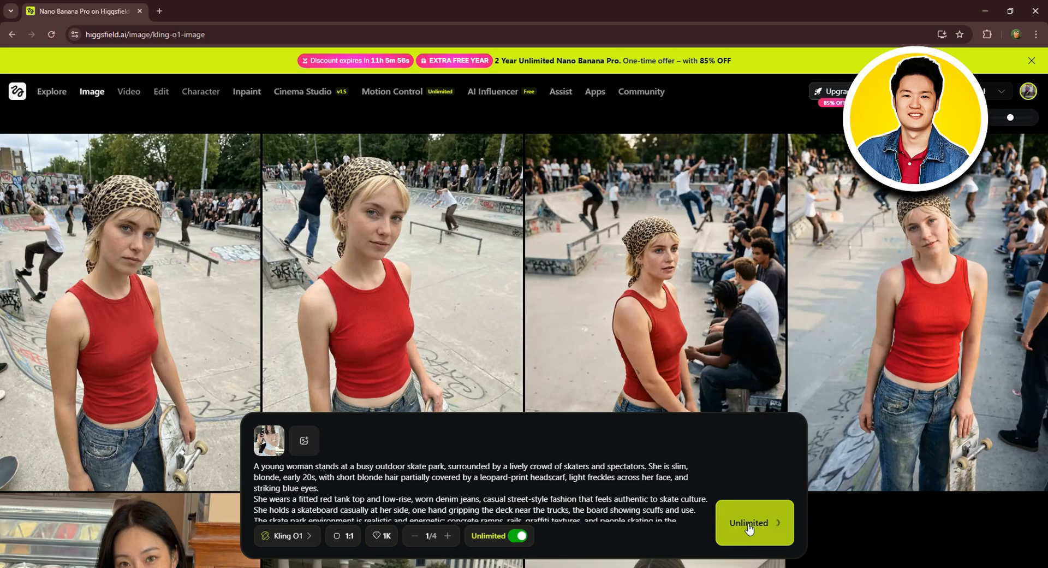
pyautogui.click(749, 528)
pyautogui.click(750, 527)
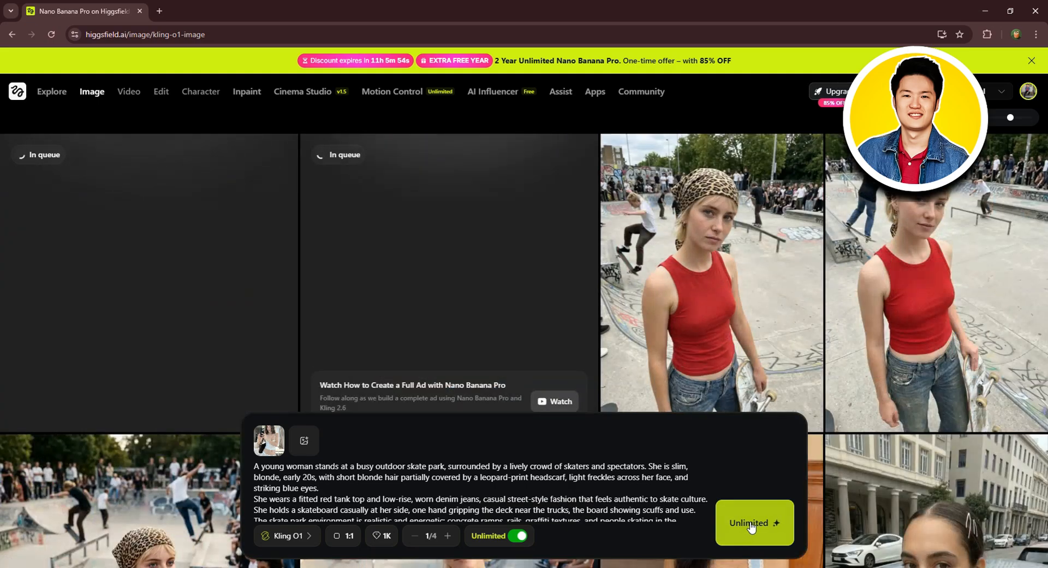
pyautogui.click(751, 526)
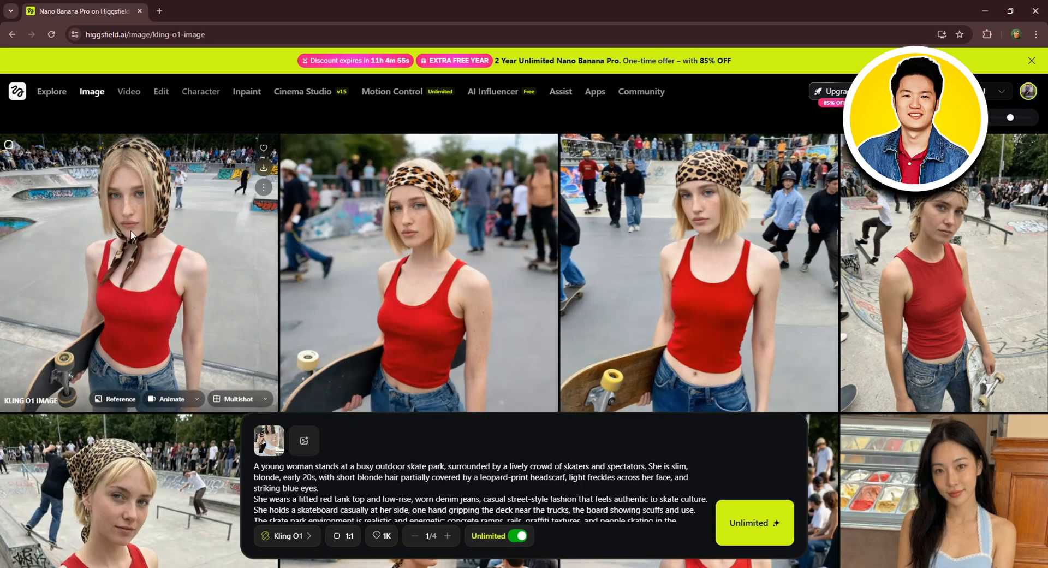
# Step: Open the first Kling O1 skate park image full size, download it and close the preview
pyautogui.click(129, 275)
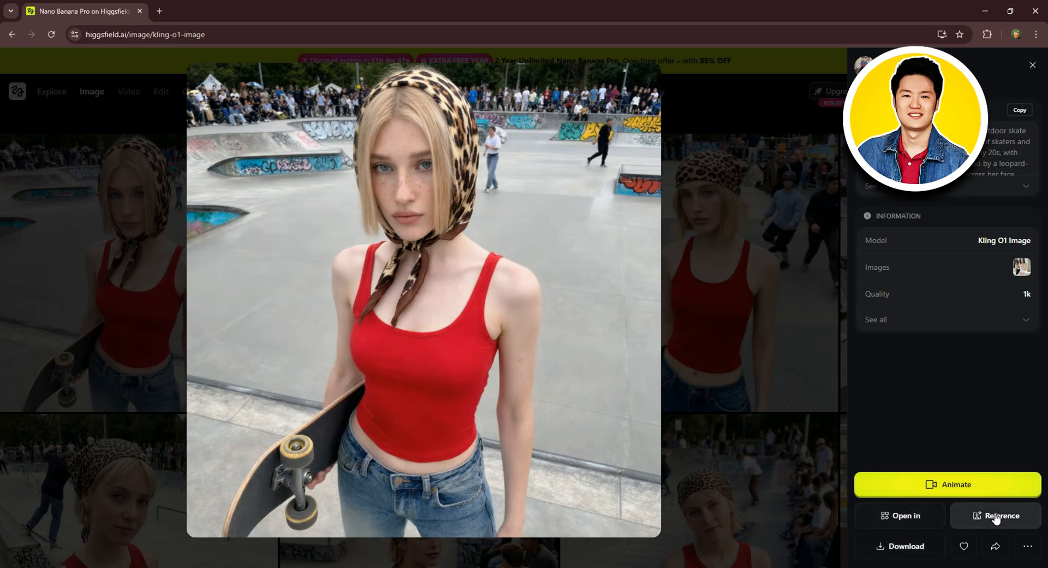
pyautogui.click(906, 546)
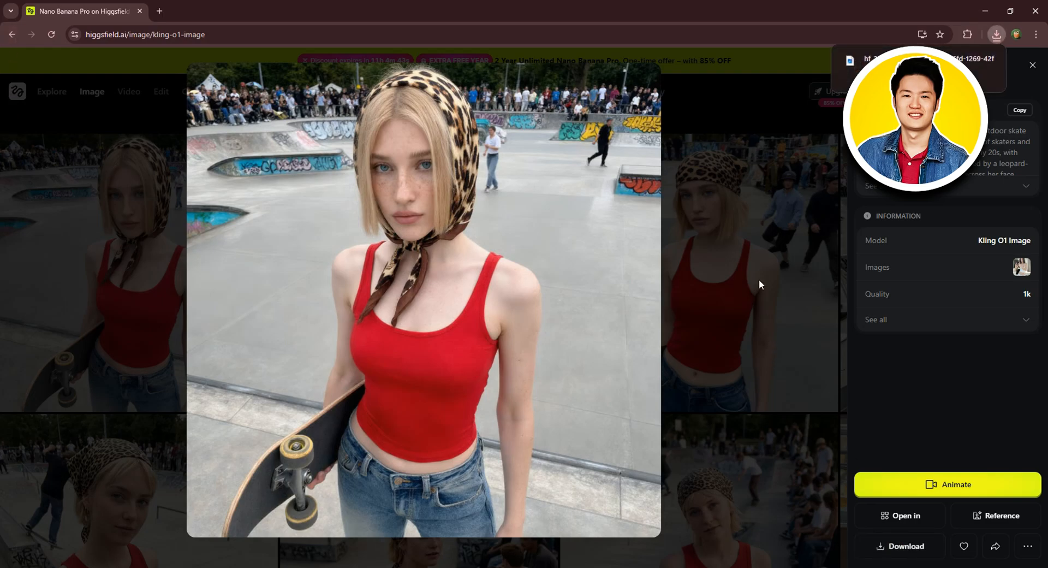
pyautogui.click(742, 235)
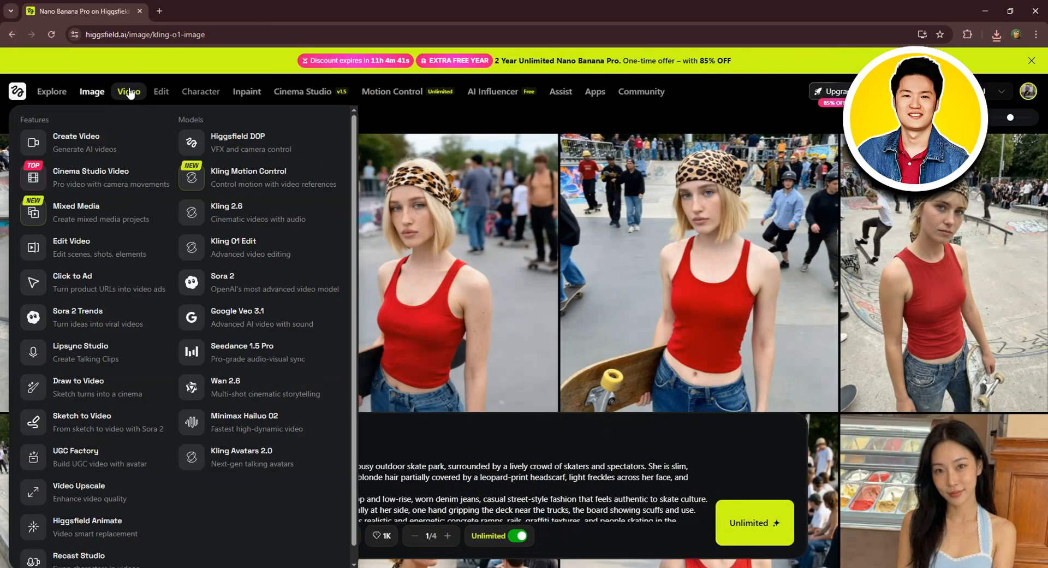
# Step: Go to video creation and upload the downloaded skate park image as the start frame
pyautogui.click(129, 91)
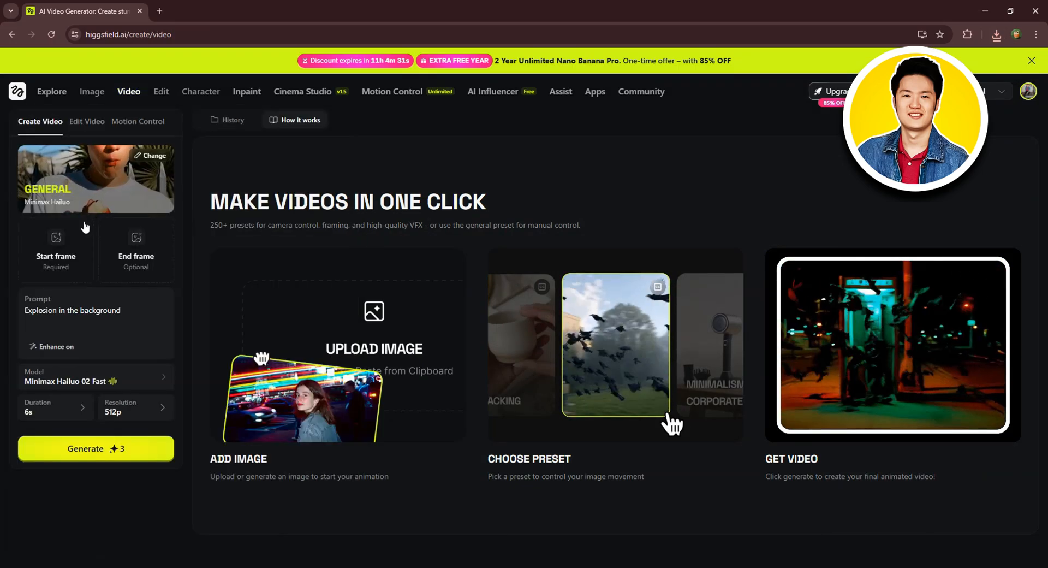
pyautogui.click(64, 247)
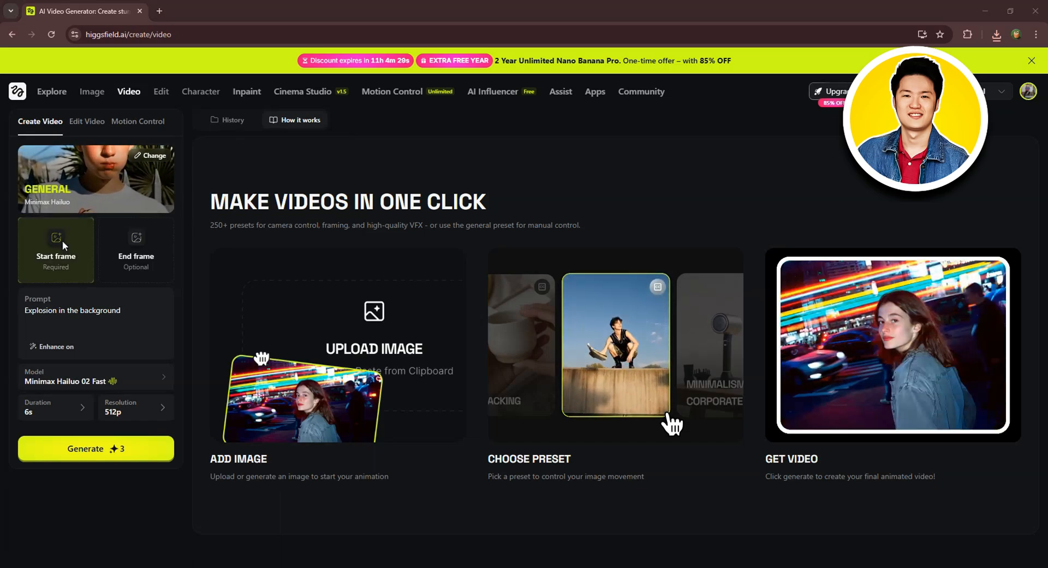
pyautogui.click(132, 98)
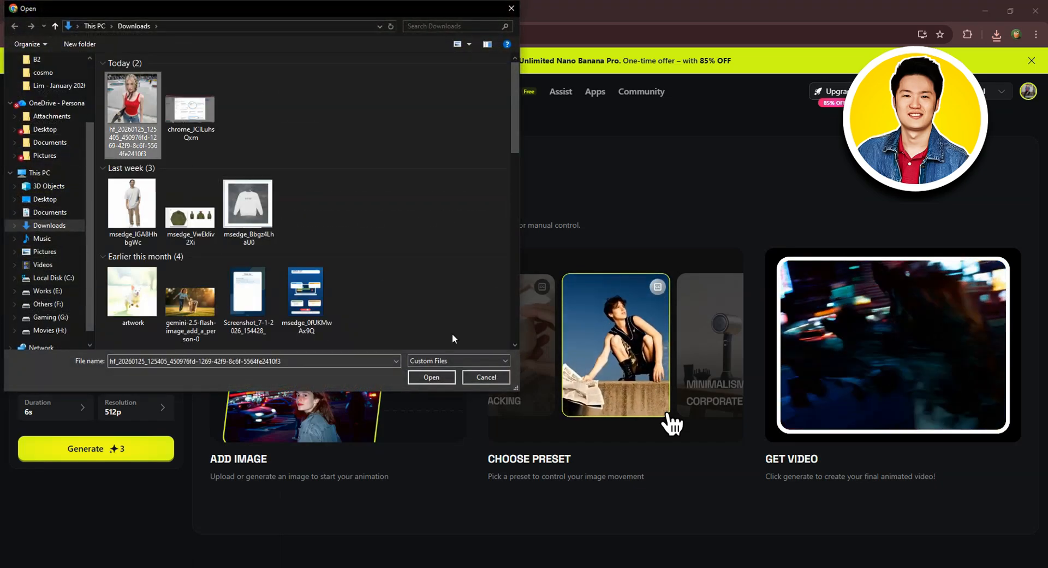
pyautogui.click(432, 377)
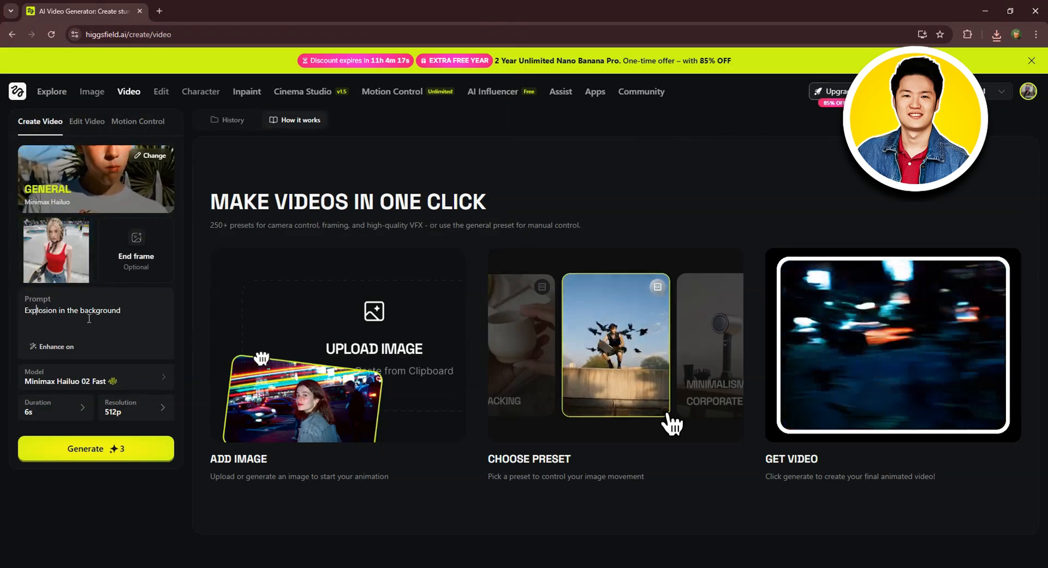
# Step: Replace the video prompt with the copied skate park vlog description and choose Kling 2.6 as the video model
pyautogui.hotkey('ctrl', 'a')
pyautogui.hotkey('ctrl', 'v')
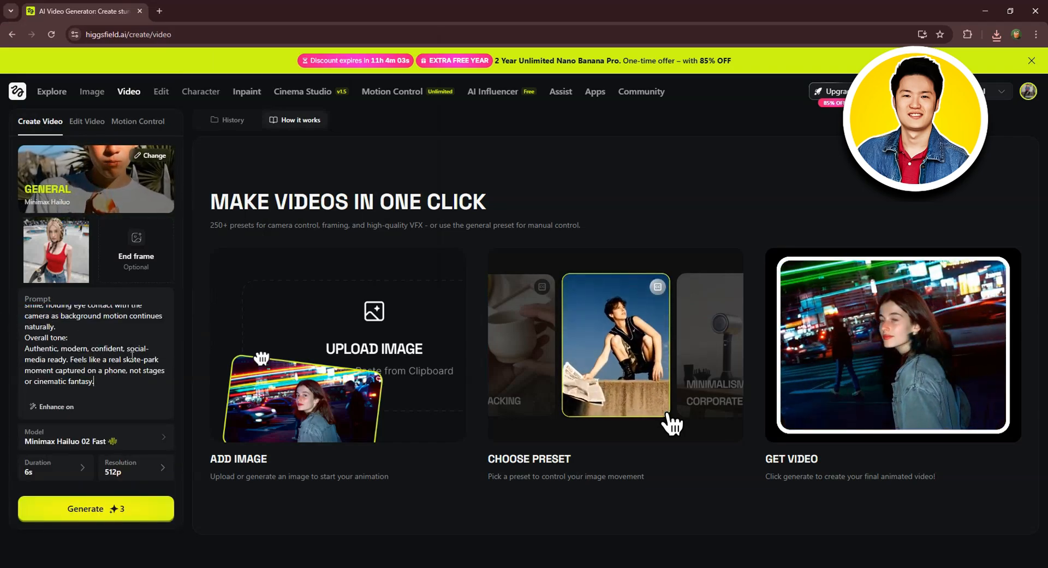
pyautogui.click(70, 443)
pyautogui.moveTo(269, 383)
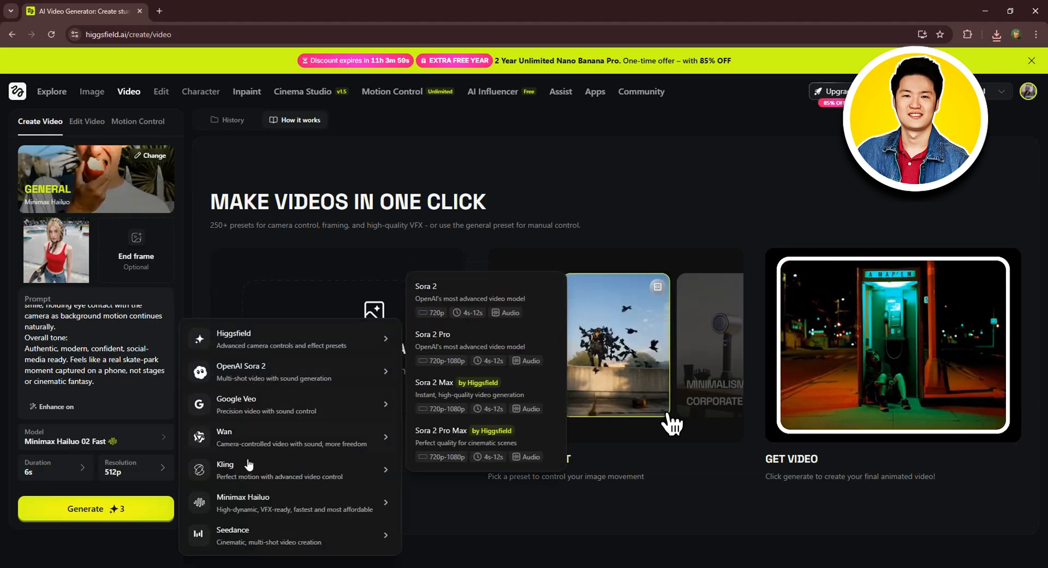
pyautogui.moveTo(247, 470)
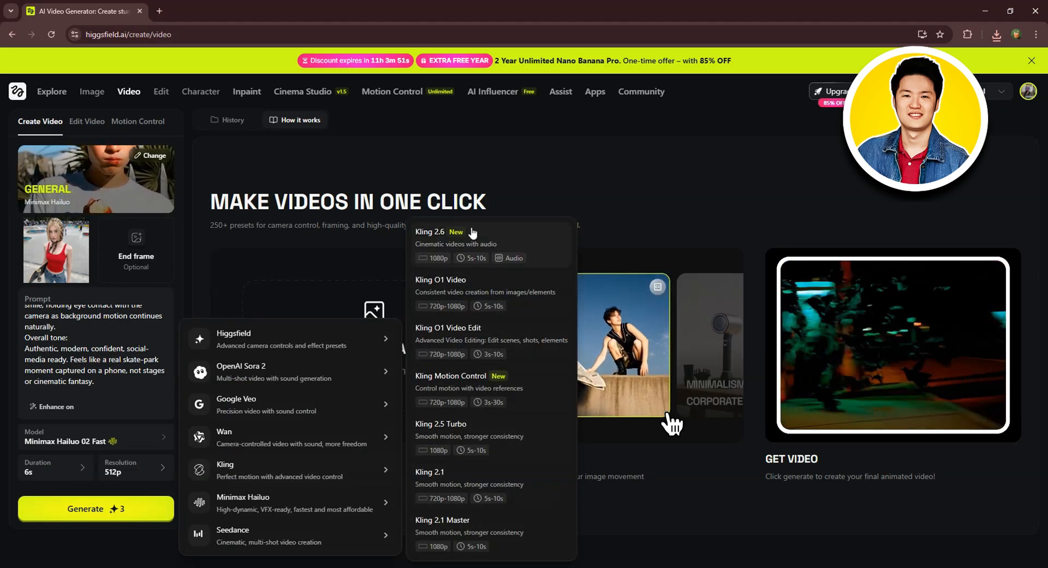
pyautogui.click(454, 234)
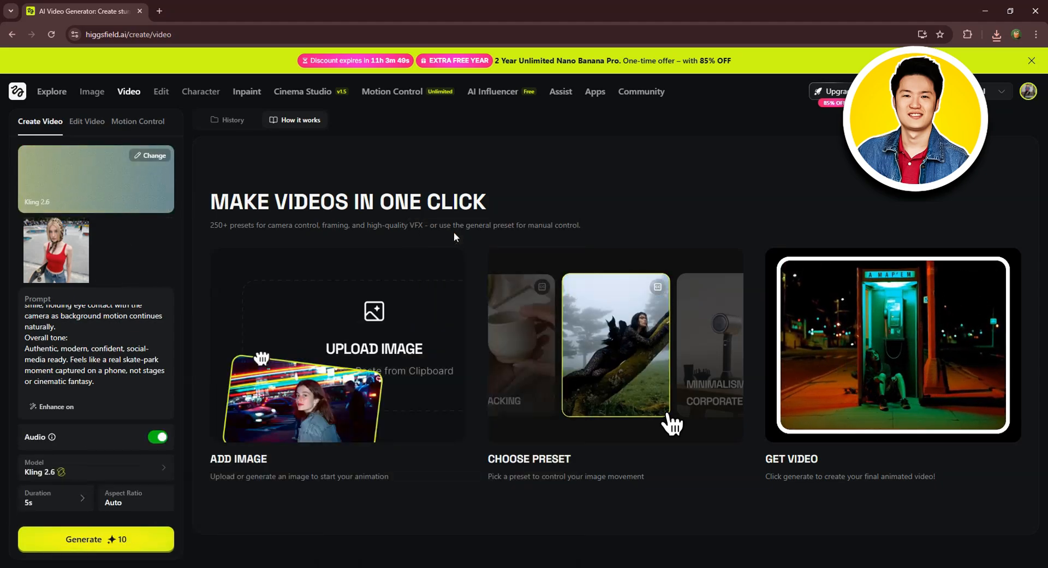
# Step: Set the video duration to 10s and generate the video
pyautogui.click(65, 501)
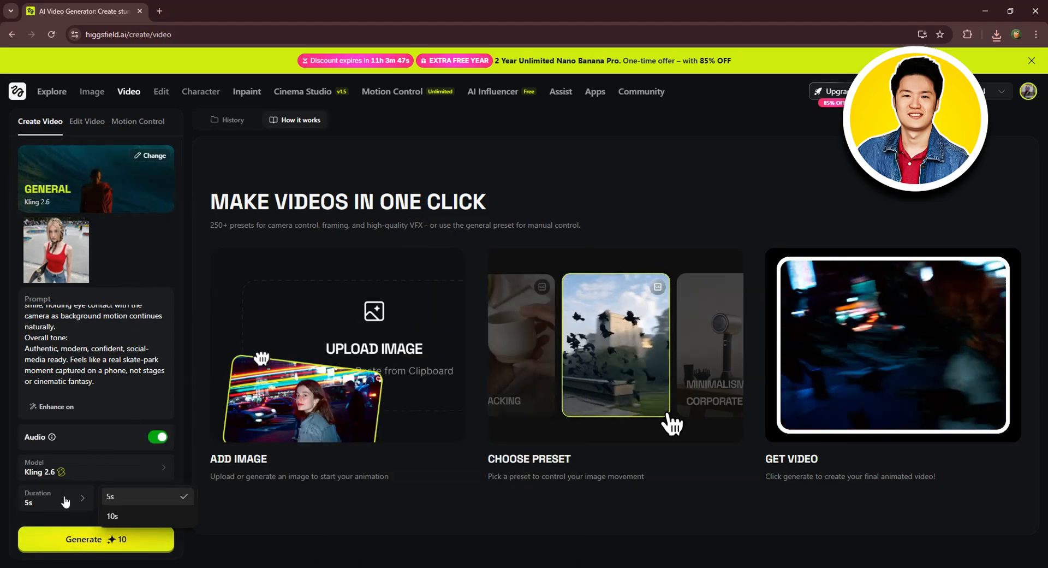
pyautogui.click(114, 517)
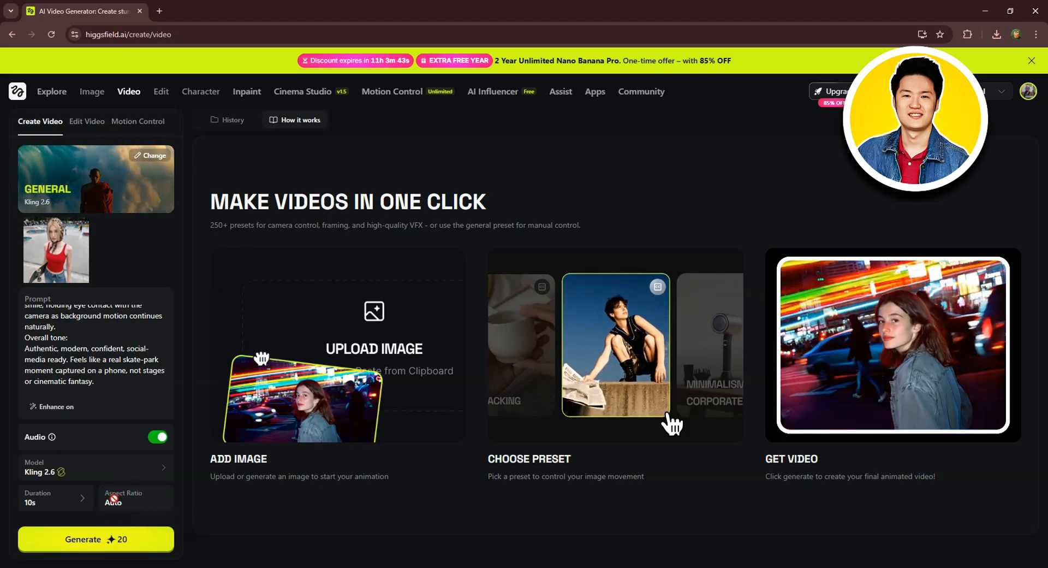
pyautogui.click(88, 539)
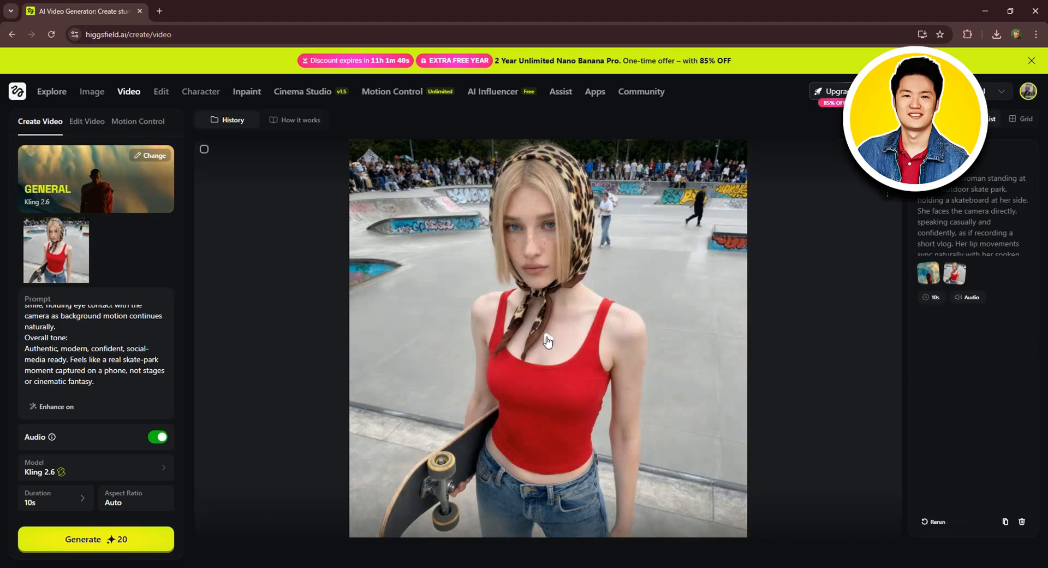
# Step: Play and pause the generated skate park video, and check the options available for it
pyautogui.click(547, 339)
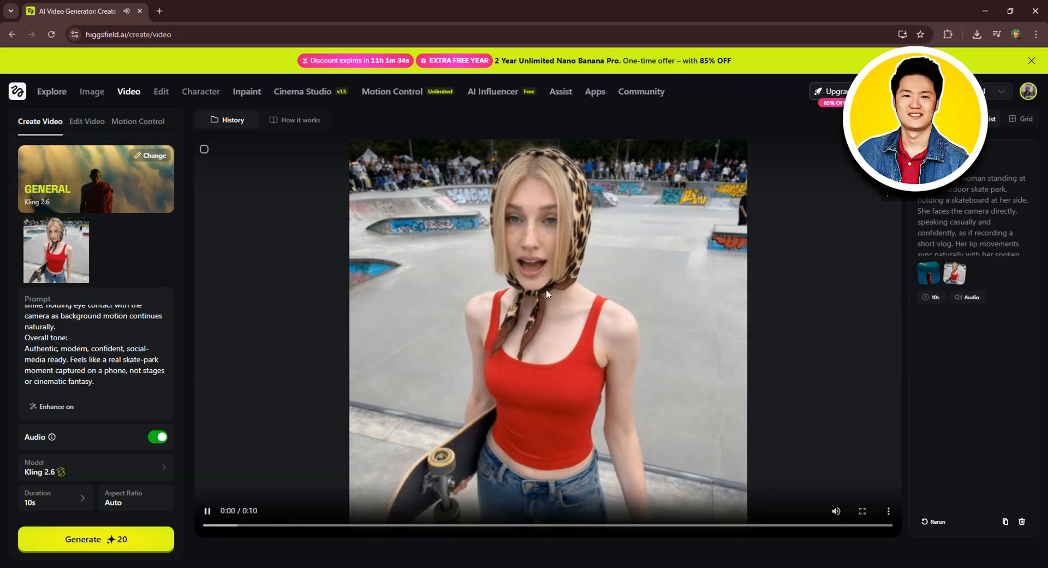
pyautogui.click(544, 289)
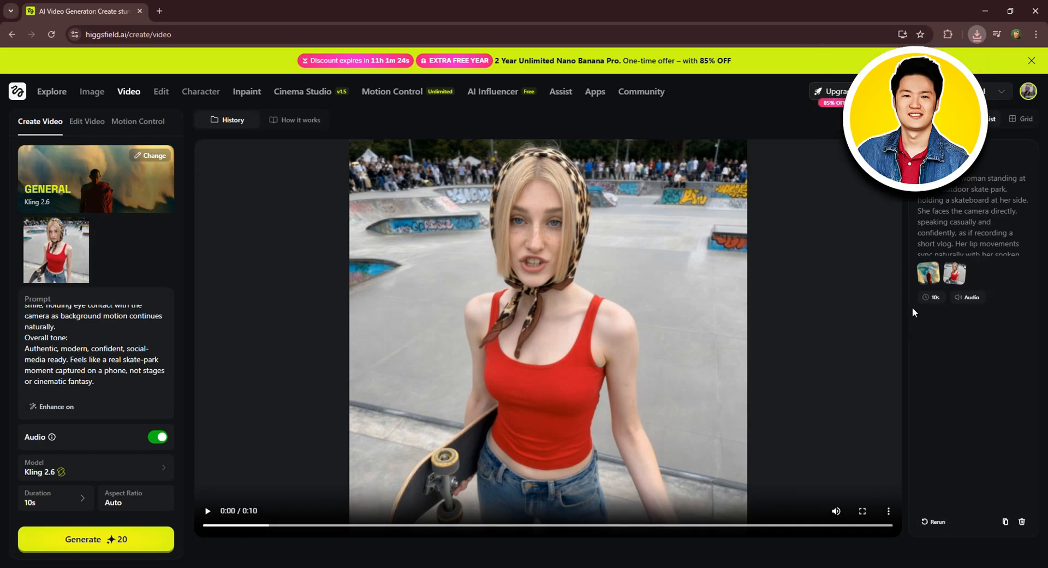
pyautogui.click(888, 193)
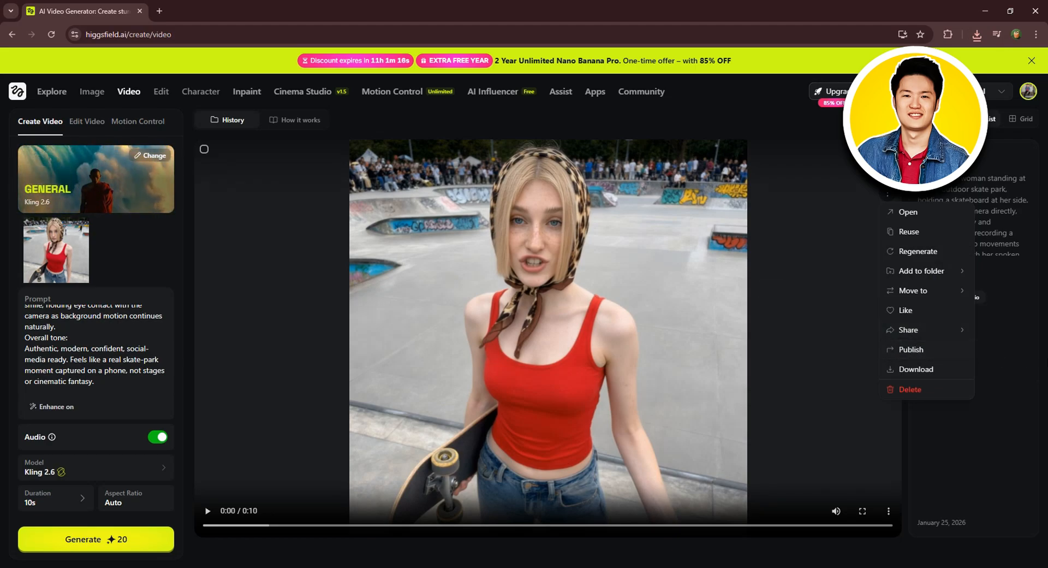
pyautogui.click(1036, 368)
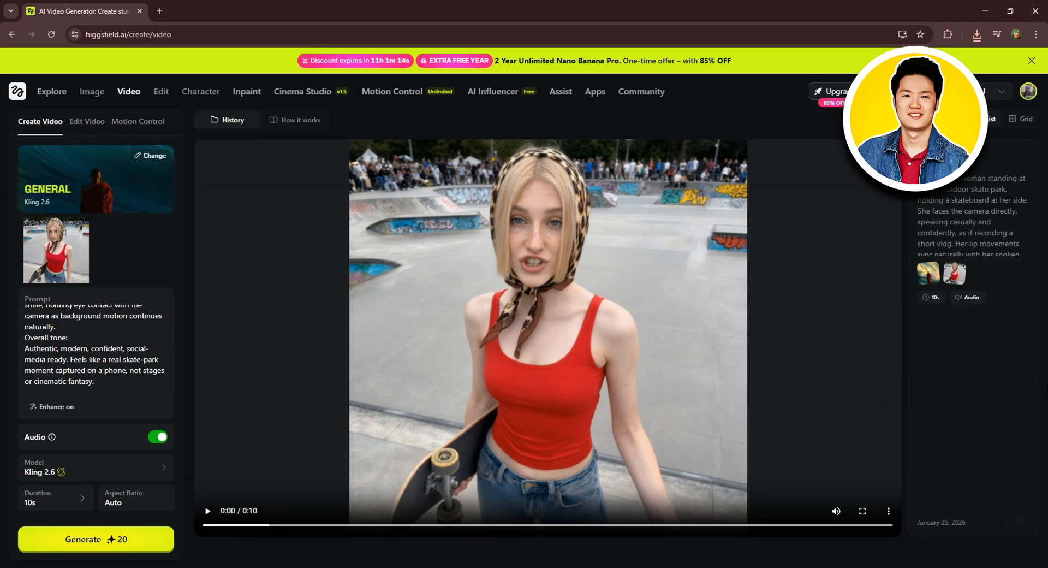